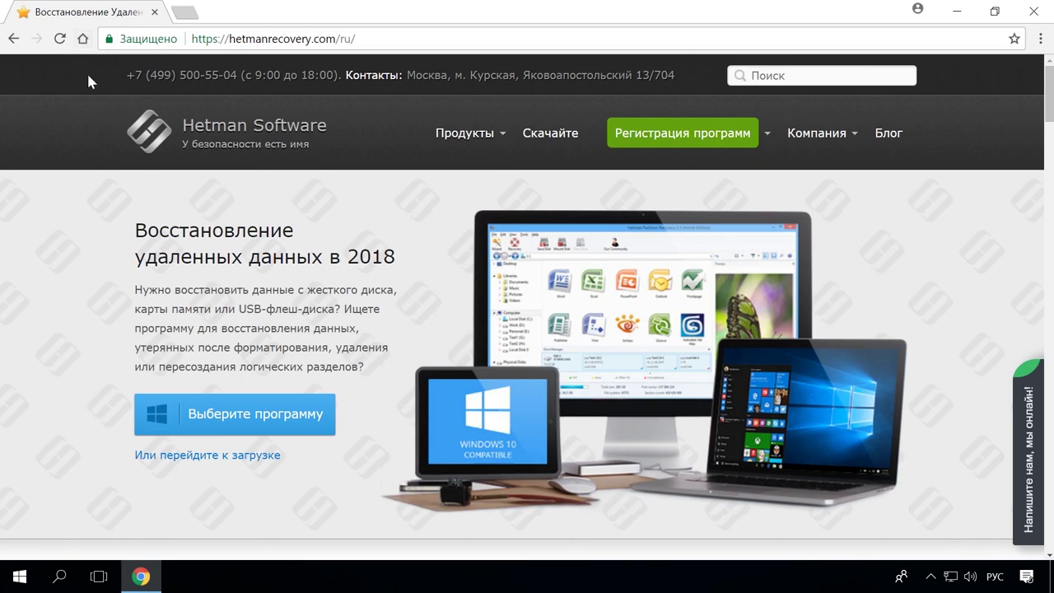
# Open the Partition Recovery 2.8 product page from the company's program list and start its free download.
pyautogui.scroll(-6, 87, 99)
pyautogui.scroll(-6, 90, 130)
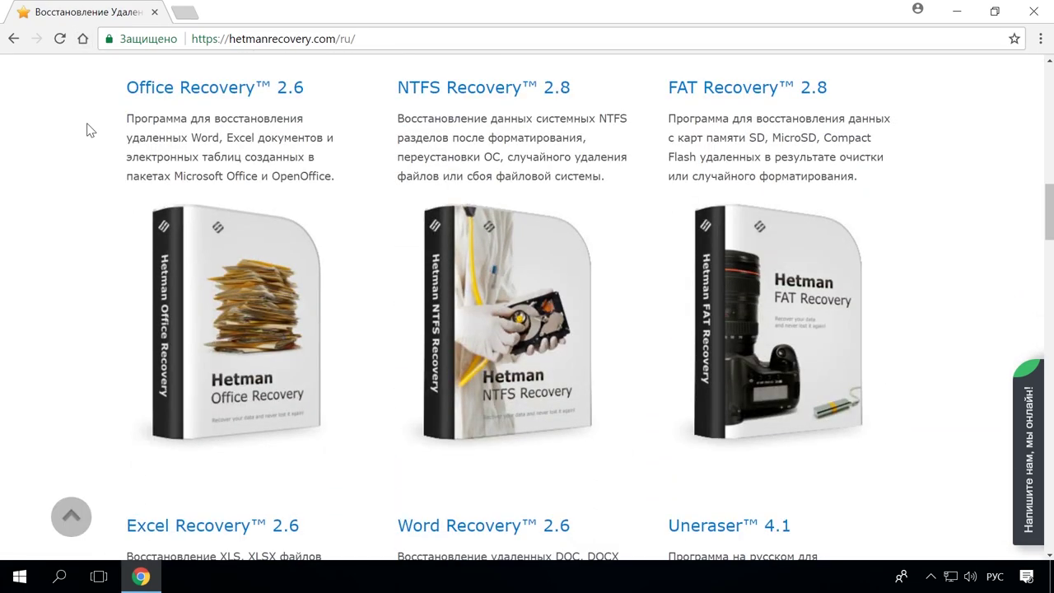
pyautogui.scroll(-5, 91, 130)
pyautogui.scroll(9, 91, 130)
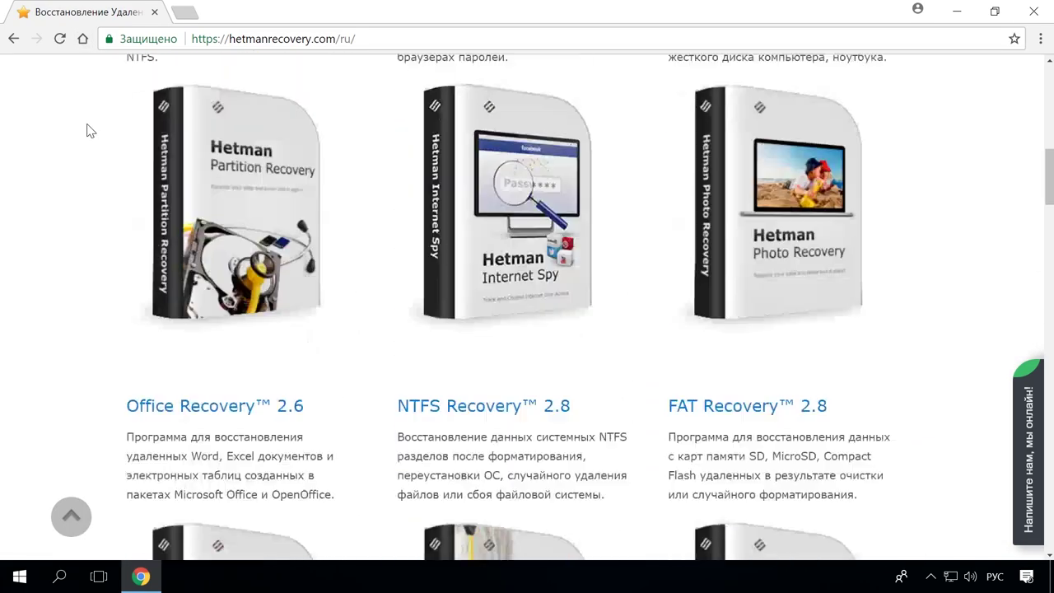
pyautogui.scroll(3, 91, 130)
pyautogui.click(303, 225)
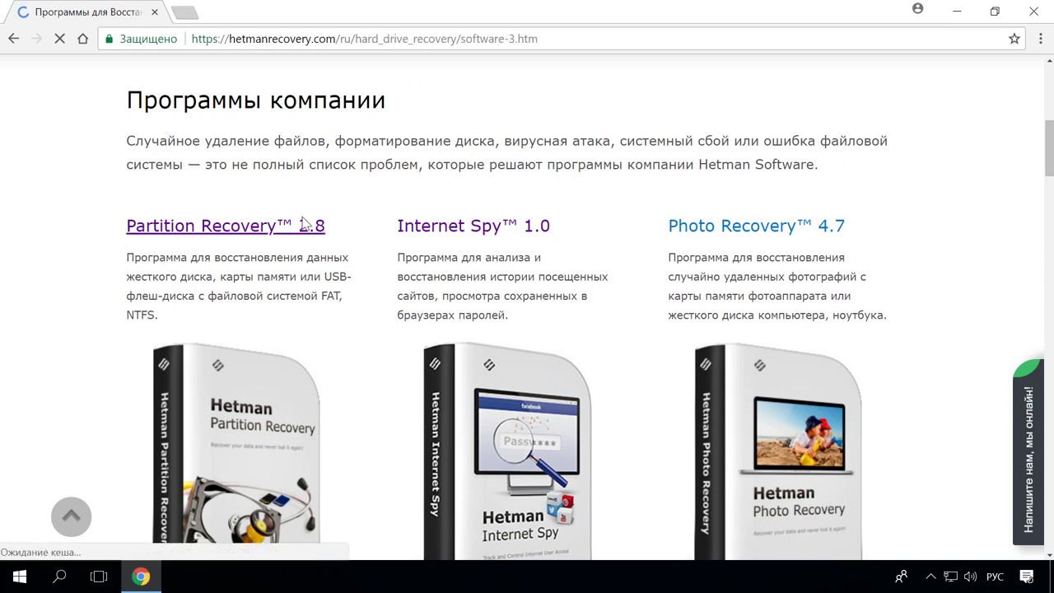
pyautogui.scroll(-3, 343, 233)
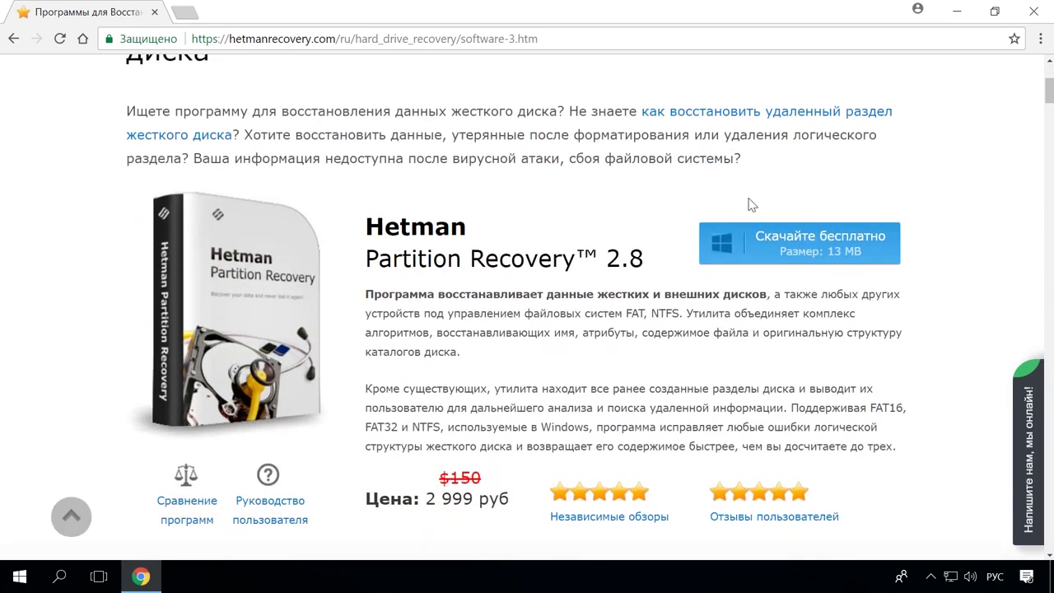
pyautogui.click(846, 246)
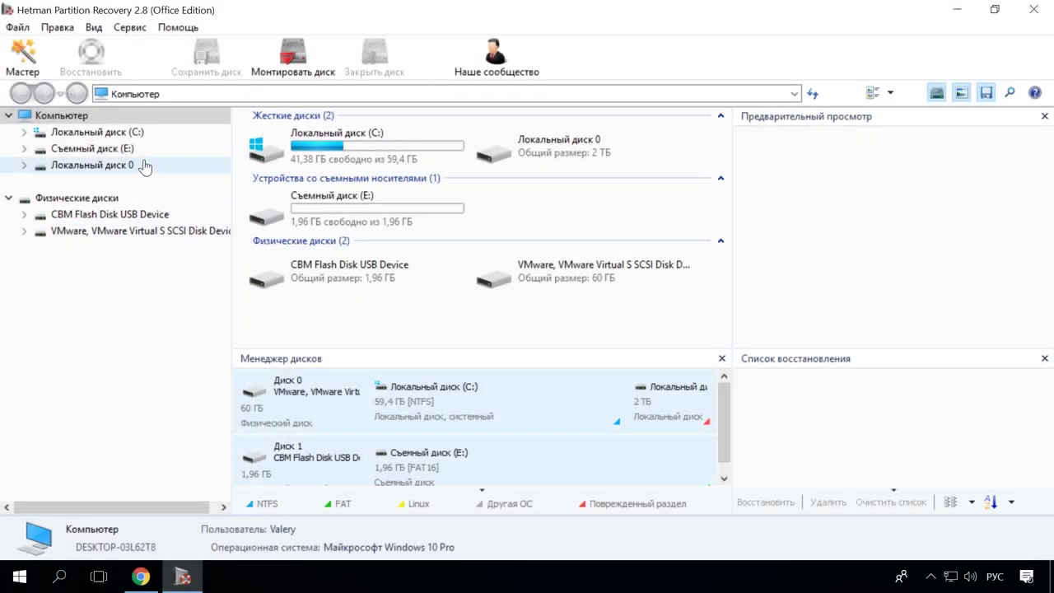
# Run a quick scan (Быстрое сканирование) of removable disk E: in Hetman Partition Recovery and finish the recovery wizard.
pyautogui.doubleClick(140, 148)
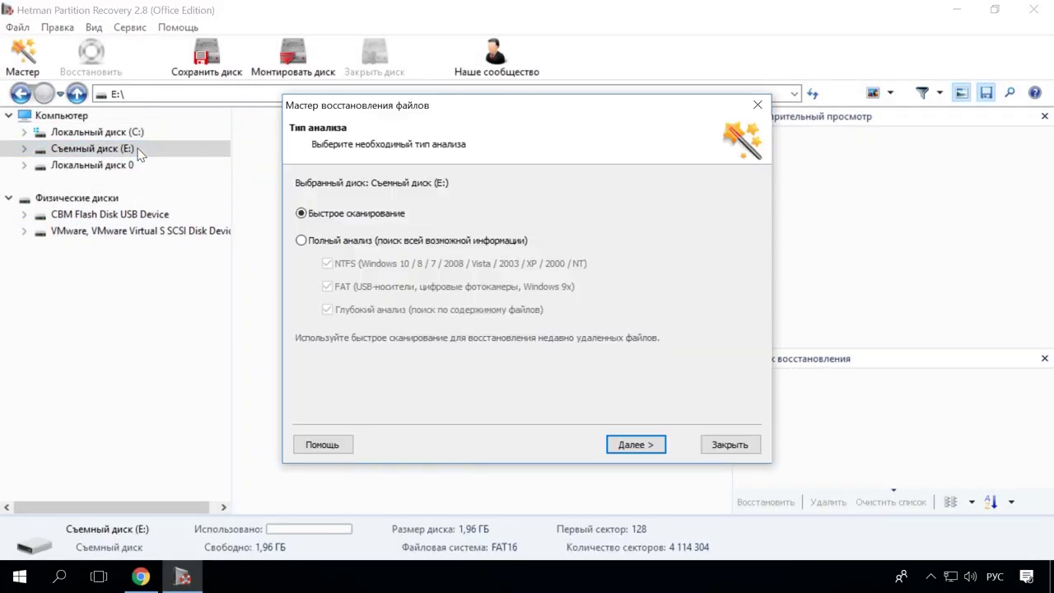
pyautogui.click(636, 445)
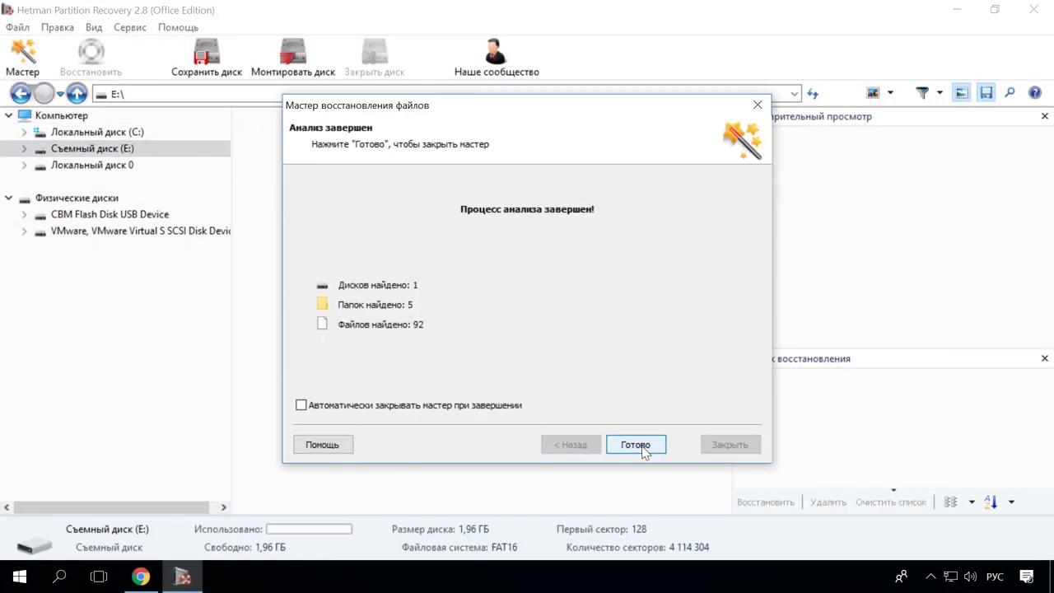
pyautogui.click(642, 444)
# Preview the deleted flower picture, model-2436214_1920.jpg and Документ Microsoft Word.docx on disk E:.
pyautogui.click(343, 431)
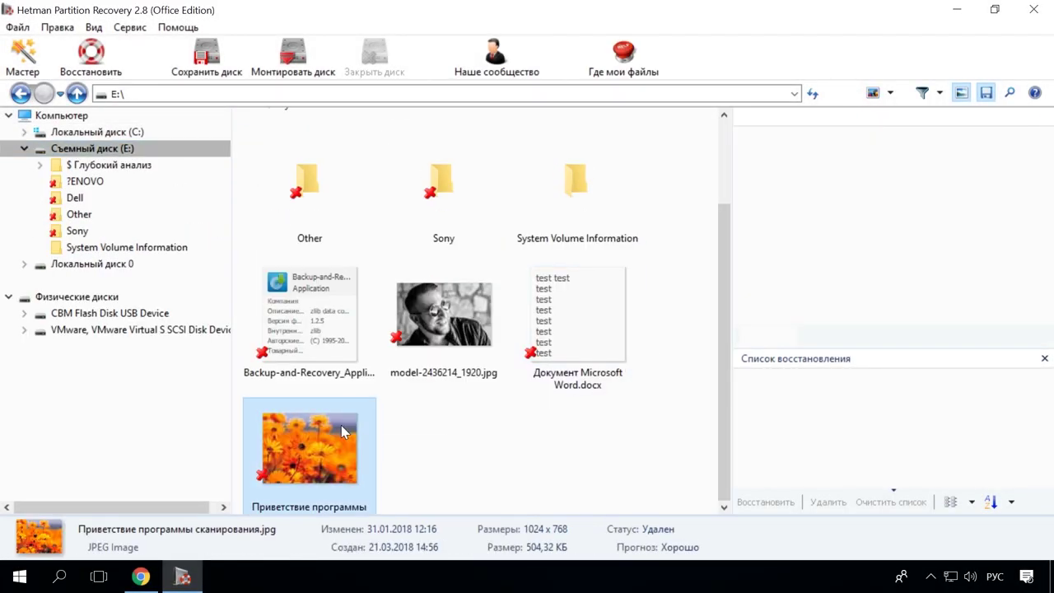
pyautogui.click(445, 346)
pyautogui.click(586, 329)
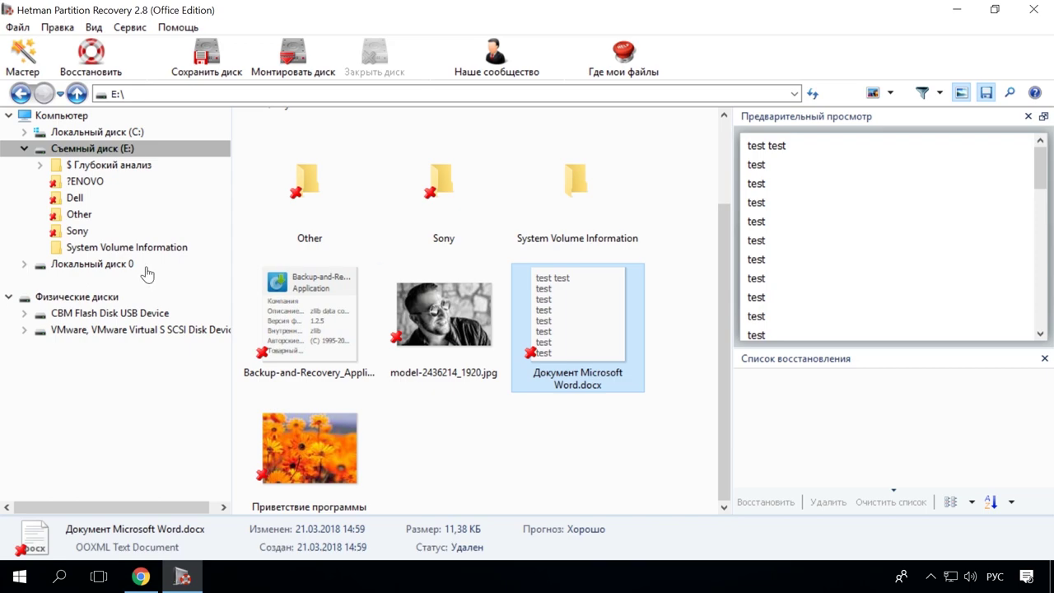
# Start recovering CB_Green_AssistVAIOButton.jpg from the deleted Sony folder on disk E:.
pyautogui.click(78, 231)
pyautogui.click(434, 188)
pyautogui.rightClick(435, 189)
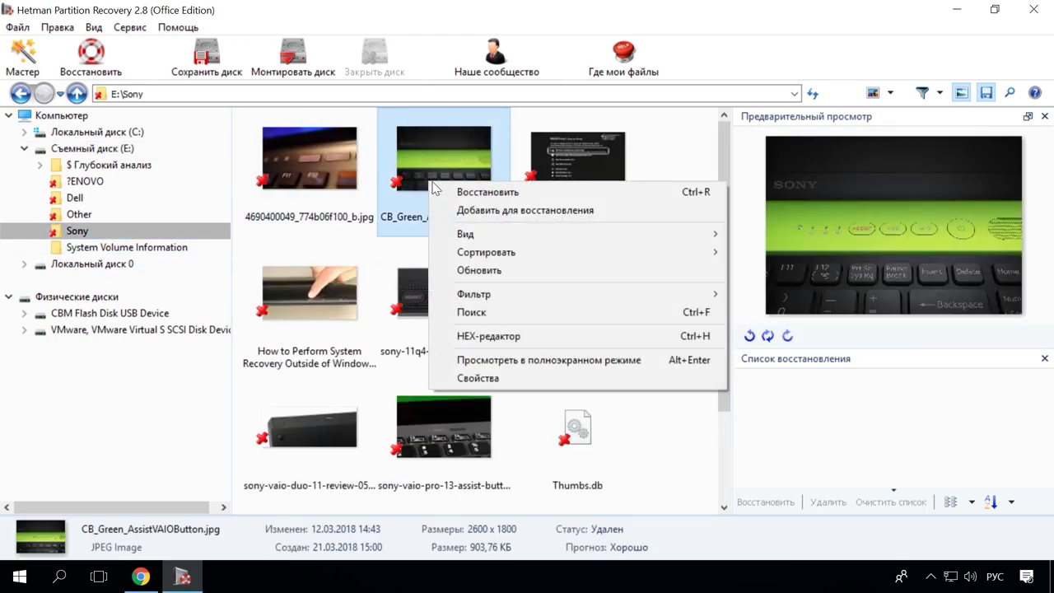
pyautogui.click(436, 191)
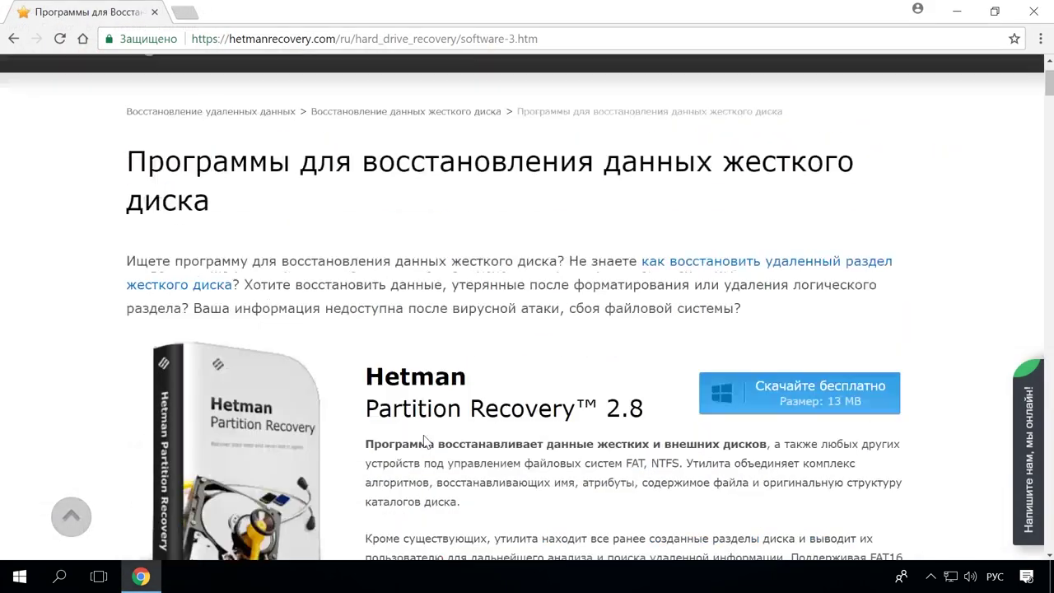
# Open the Hetman Software blog in the browser and look through its posts.
pyautogui.scroll(1, 425, 442)
pyautogui.click(887, 132)
pyautogui.scroll(-2, 875, 255)
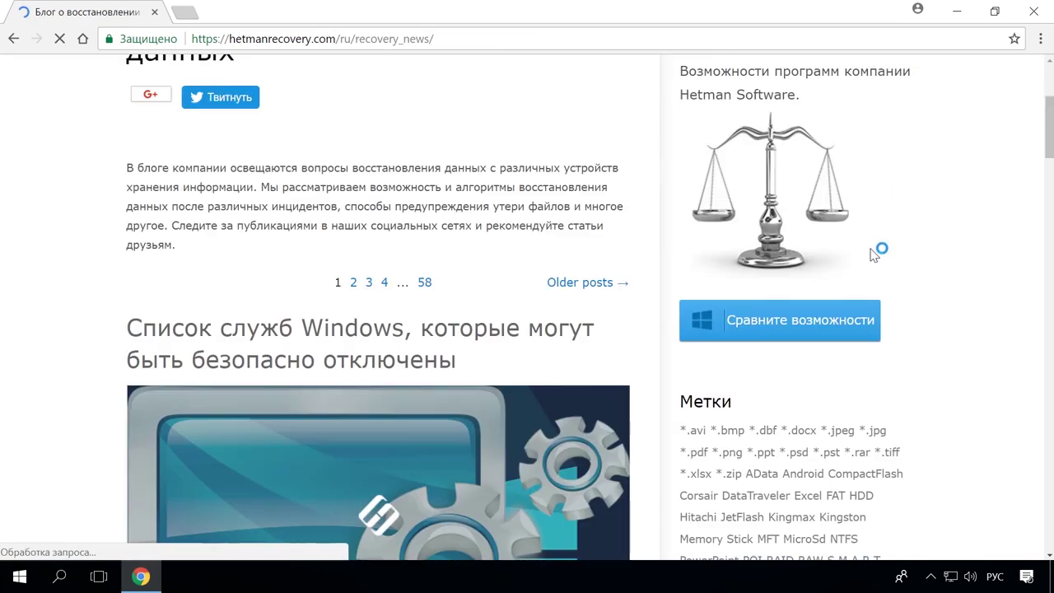
pyautogui.scroll(-10, 875, 255)
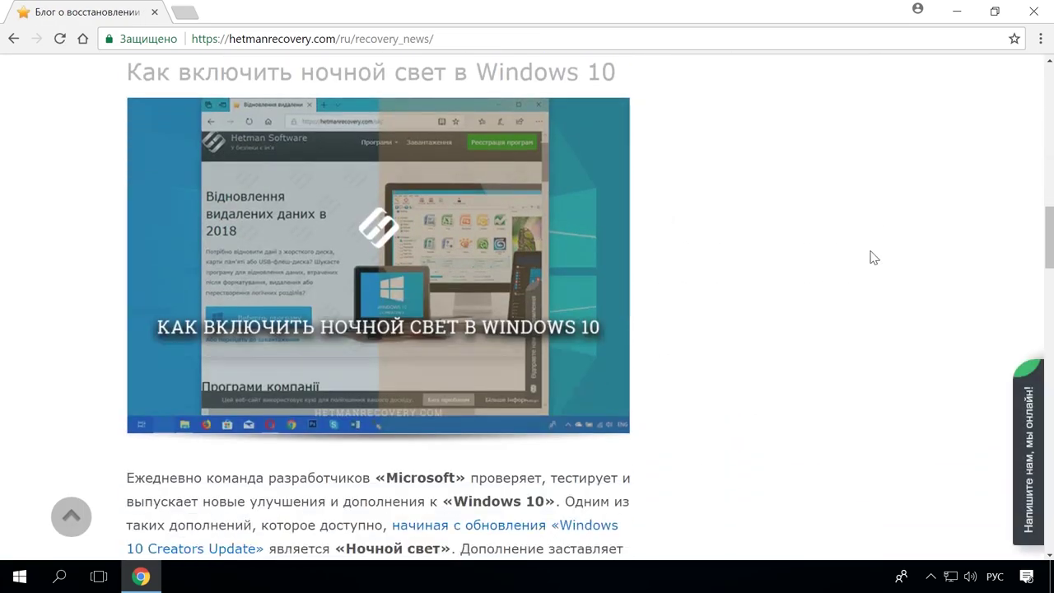
pyautogui.scroll(-6, 874, 257)
pyautogui.scroll(-9, 874, 257)
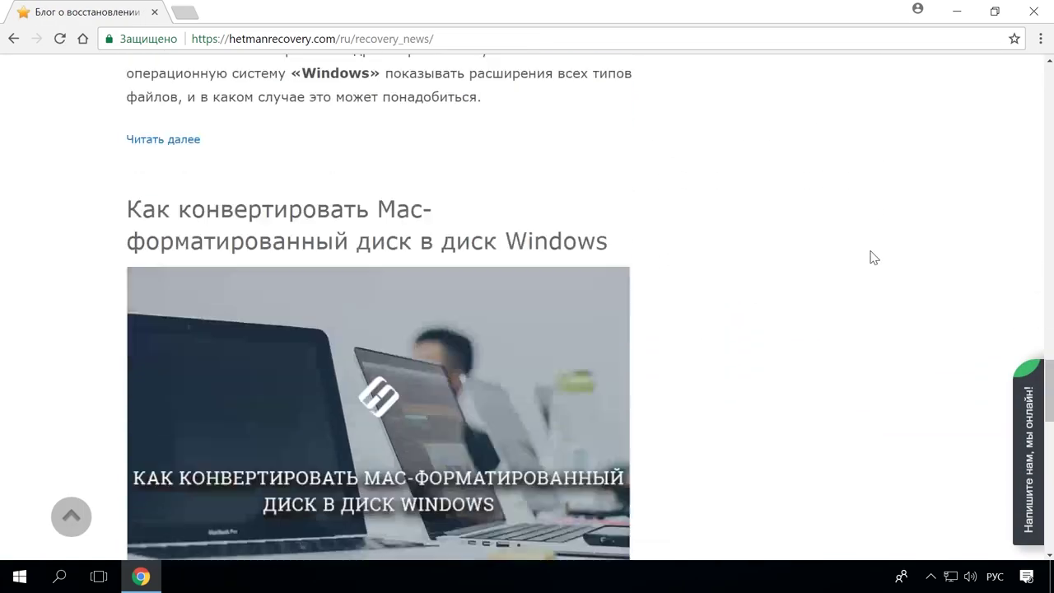
# Open the blog article on converting a Mac-formatted disk to a Windows disk and skim through it.
pyautogui.click(607, 200)
pyautogui.scroll(-12, 607, 225)
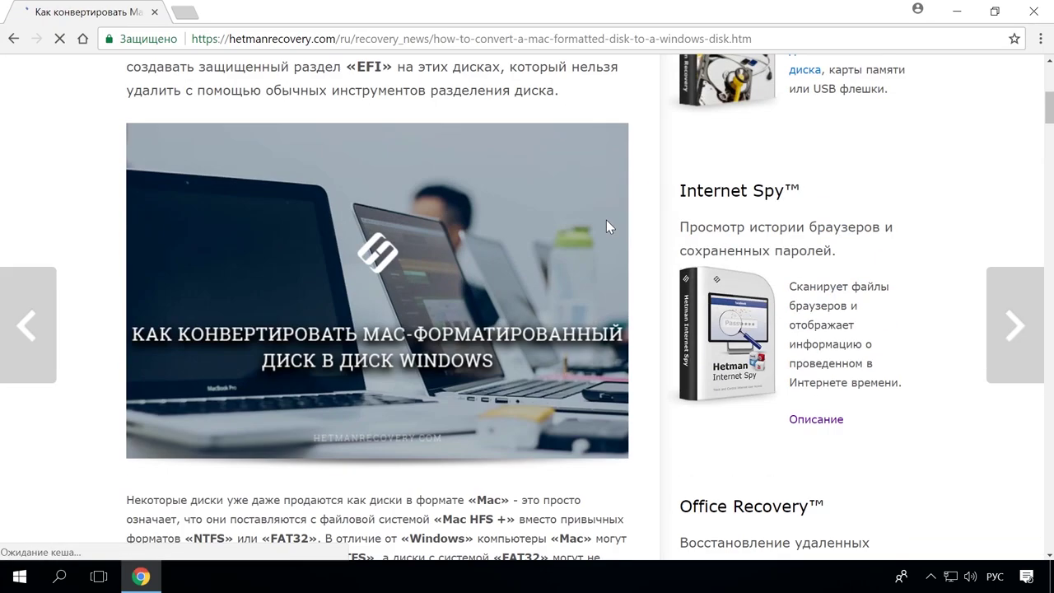
pyautogui.scroll(-11, 611, 227)
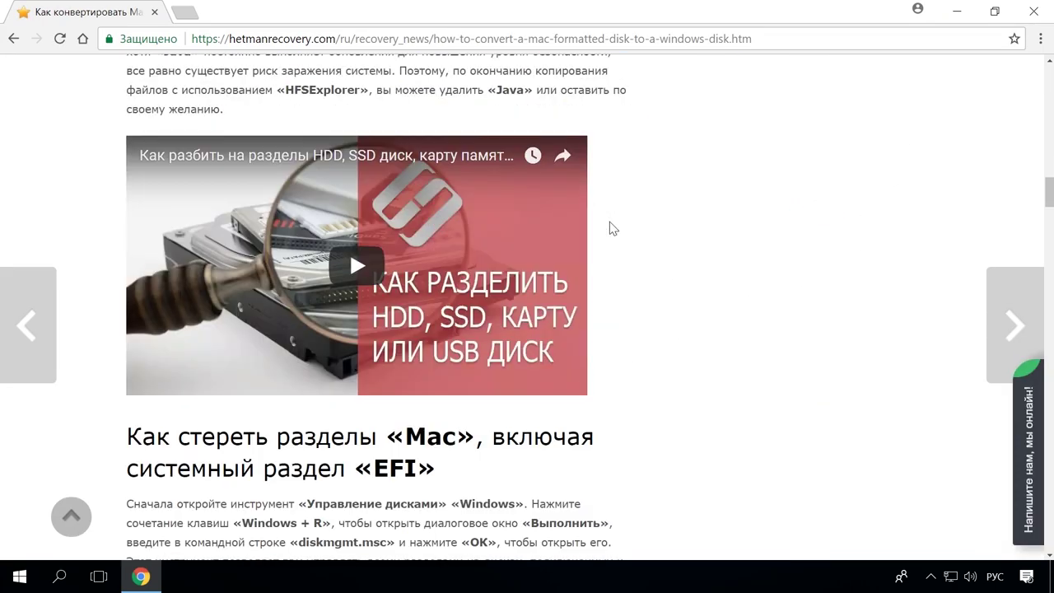
# Open the site's online chat and write the greeting "Здравствуйте".
pyautogui.click(1012, 445)
pyautogui.write('Здравствуйте')
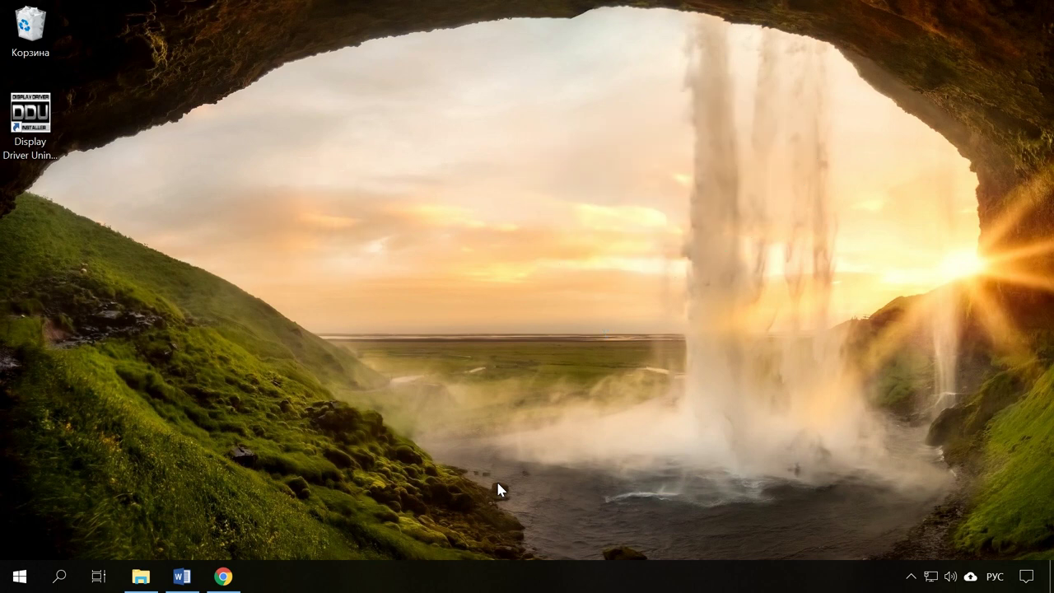
# Check the graphics adapter model in the Windows advanced display settings from the desktop and close the settings window.
pyautogui.rightClick(497, 489)
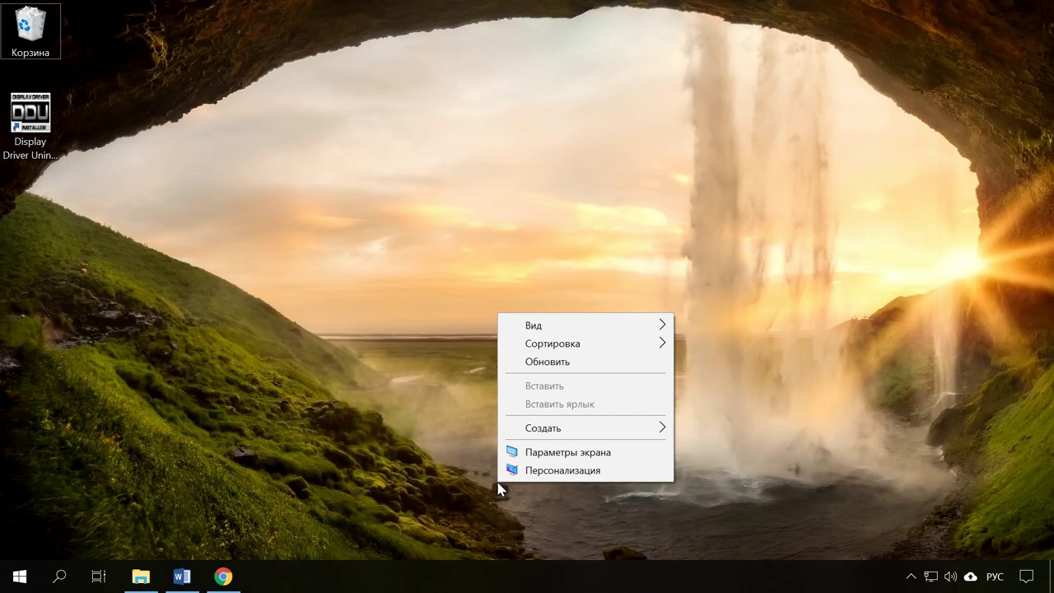
pyautogui.click(574, 453)
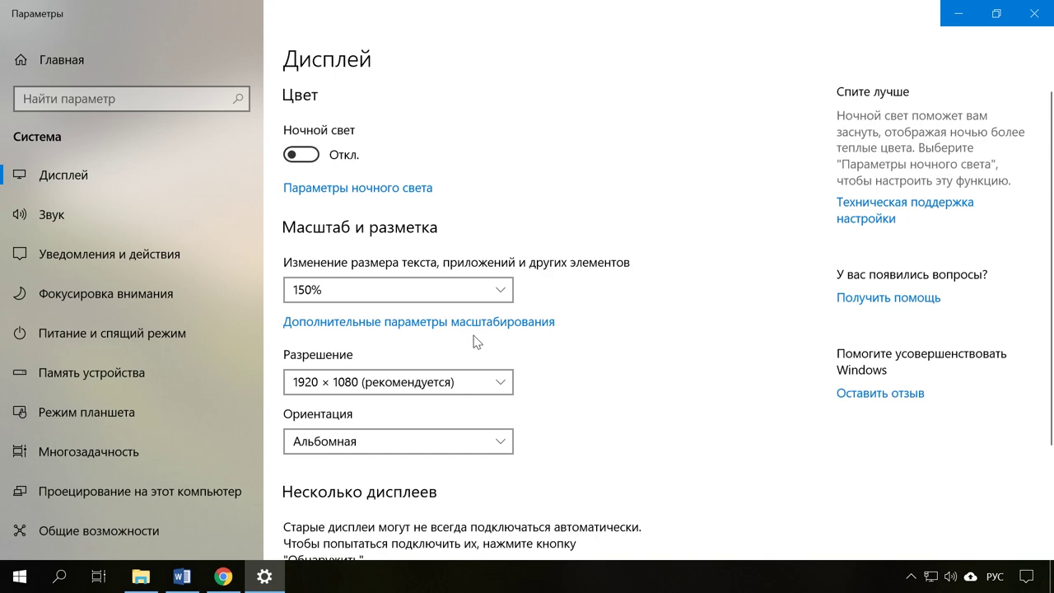
pyautogui.scroll(-3, 406, 468)
pyautogui.click(429, 472)
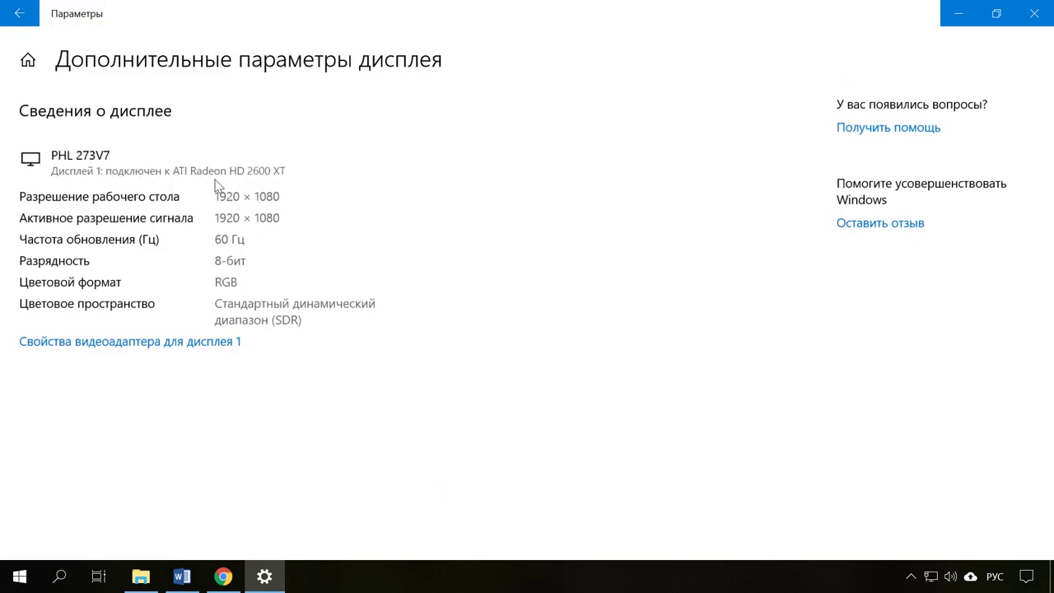
pyautogui.click(1034, 13)
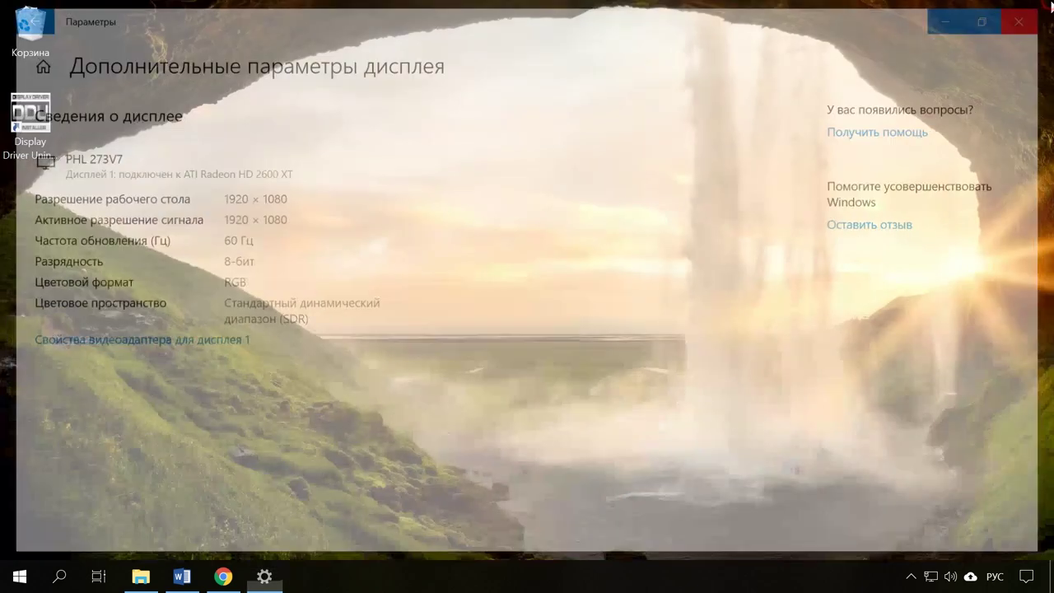
# Launch Display Driver Uninstaller from its desktop shortcut in normal mode (Нормальный режим).
pyautogui.click(497, 483)
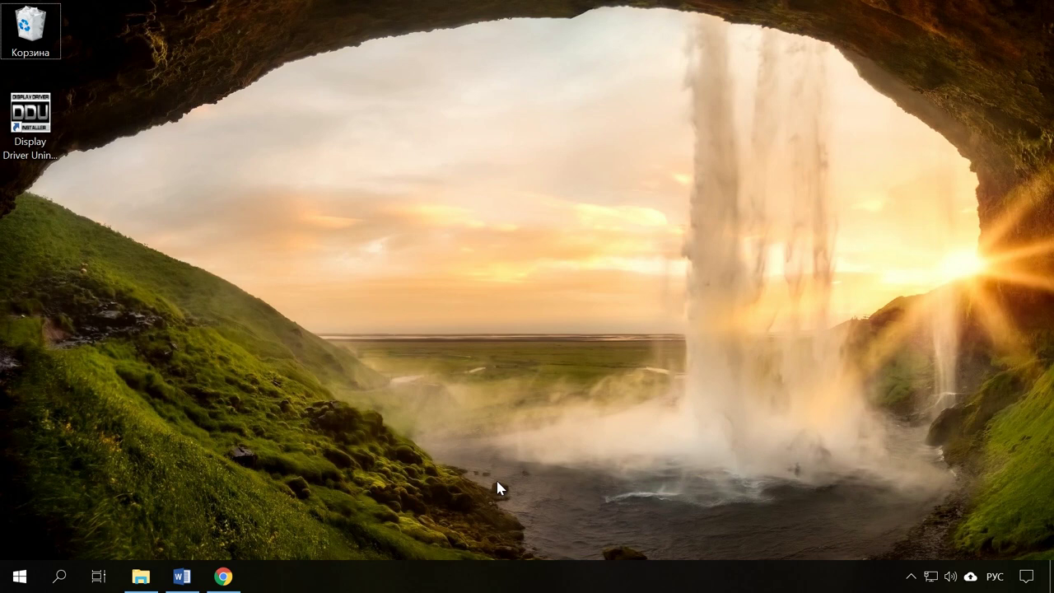
pyautogui.click(38, 159)
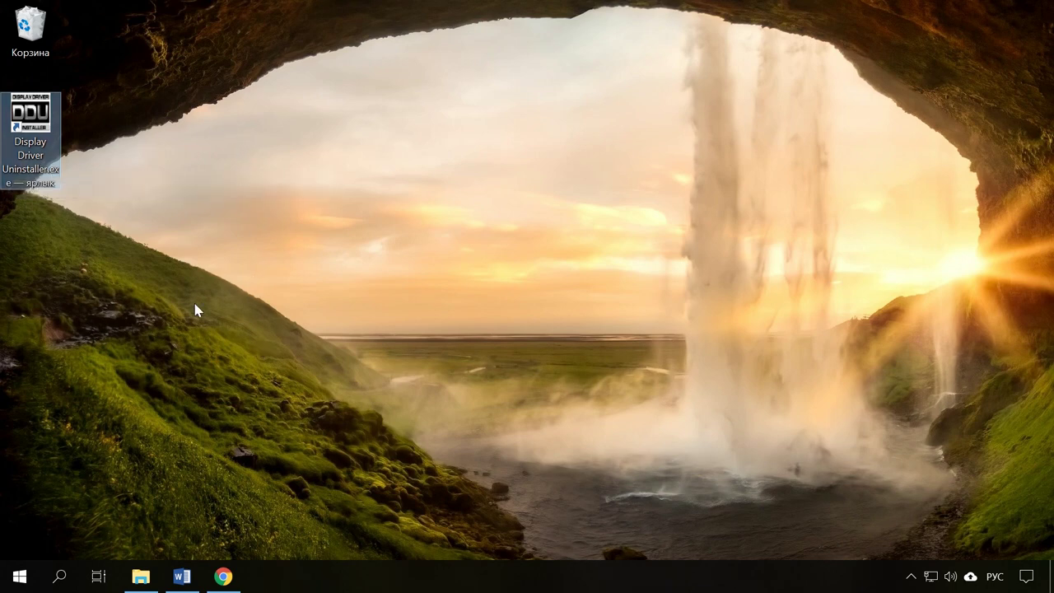
pyautogui.doubleClick(50, 121)
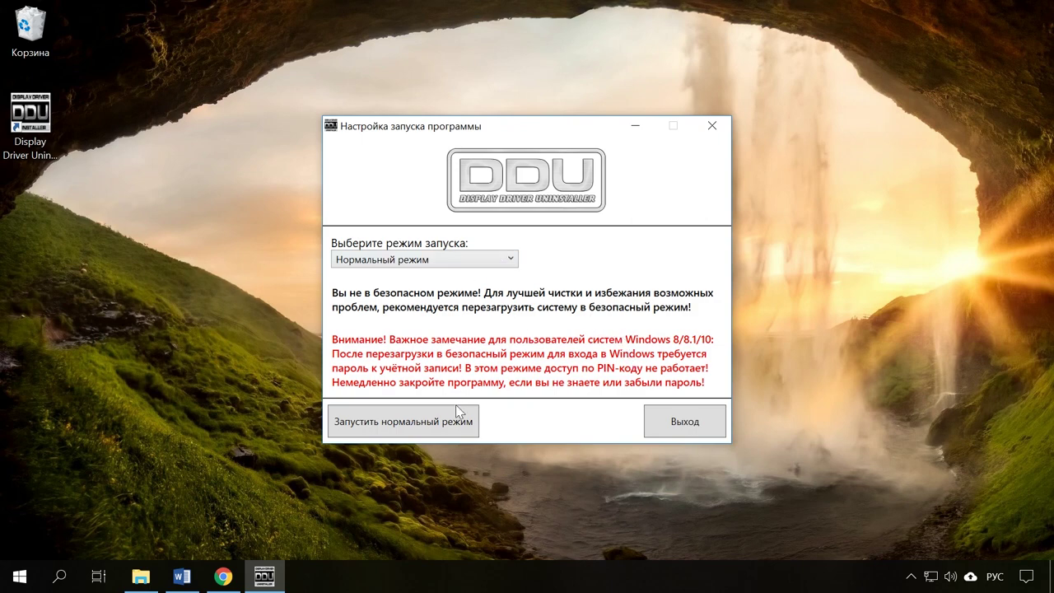
pyautogui.click(452, 426)
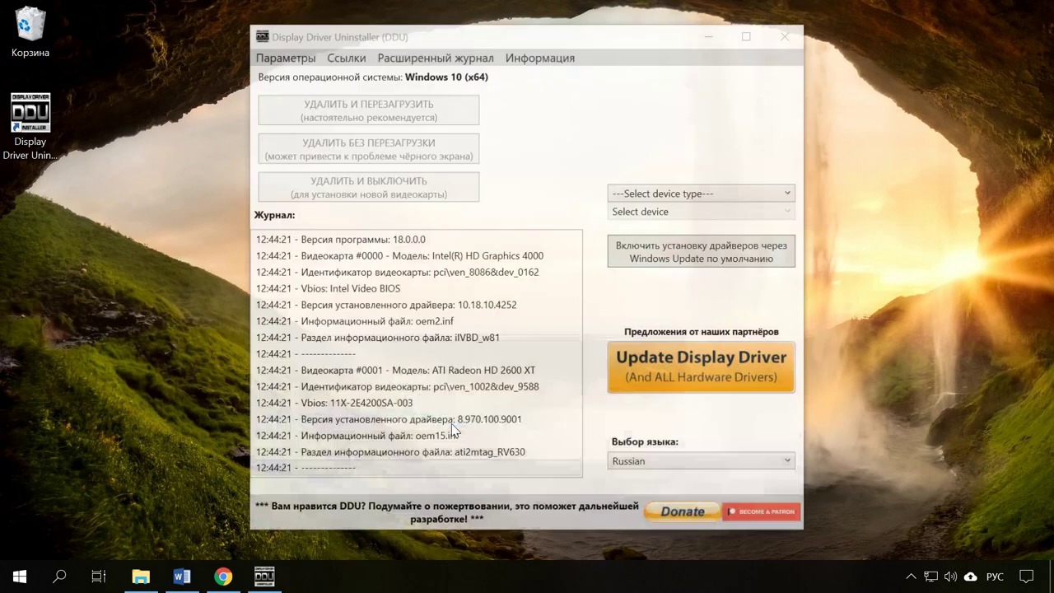
pyautogui.click(643, 350)
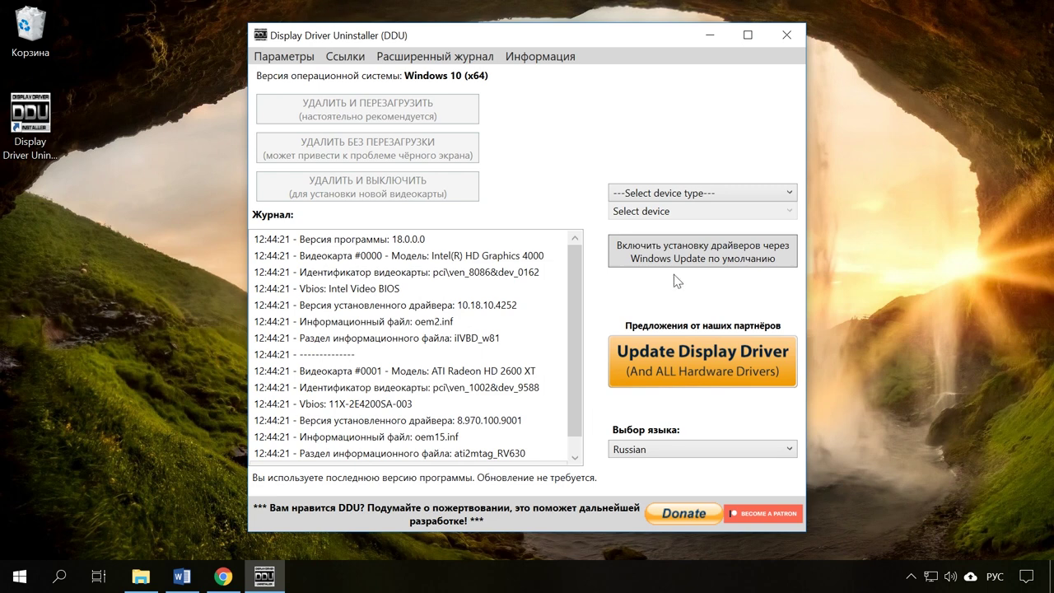
# Select GPU as the device type, then review the uninstaller's general, NVIDIA and AMD options and close them.
pyautogui.click(730, 193)
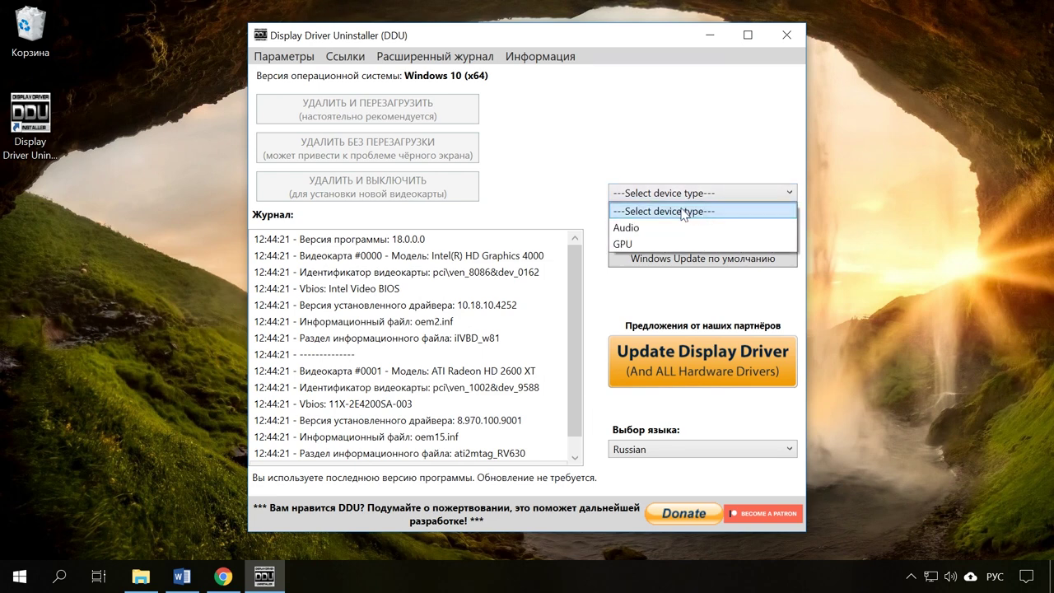
pyautogui.click(631, 245)
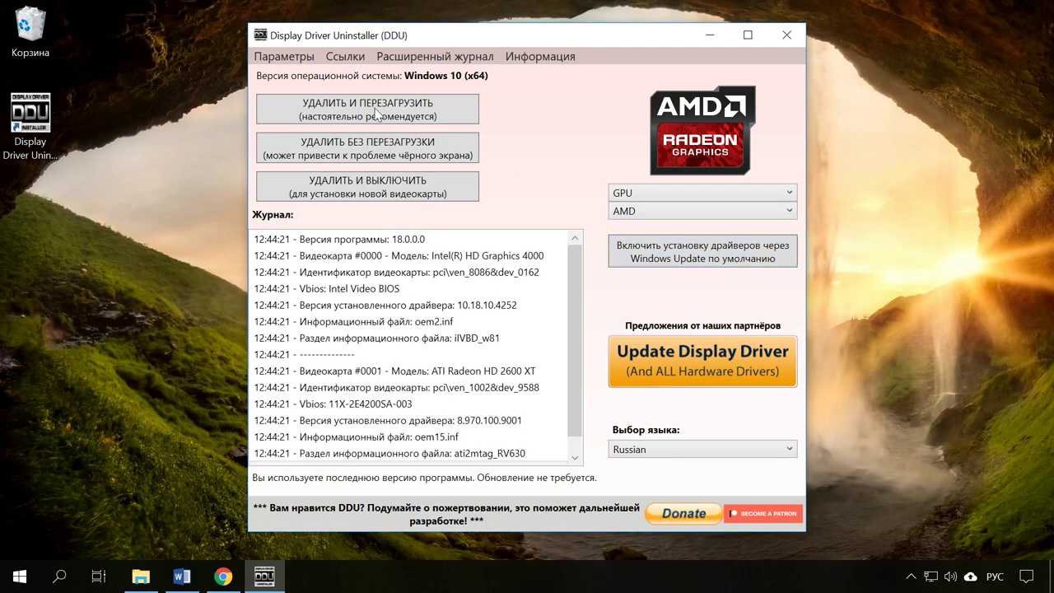
pyautogui.click(289, 56)
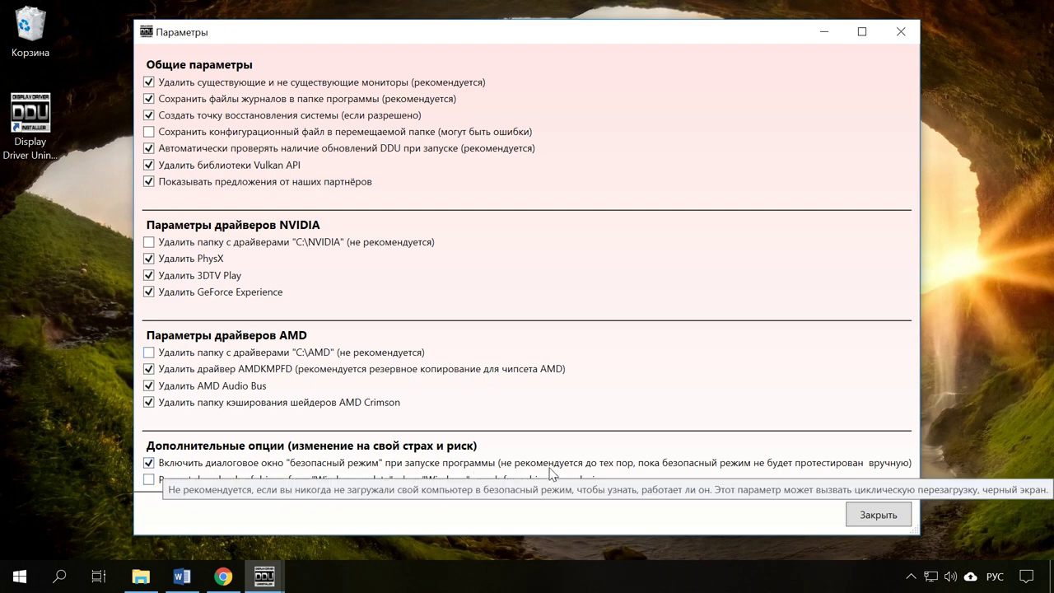
pyautogui.click(877, 515)
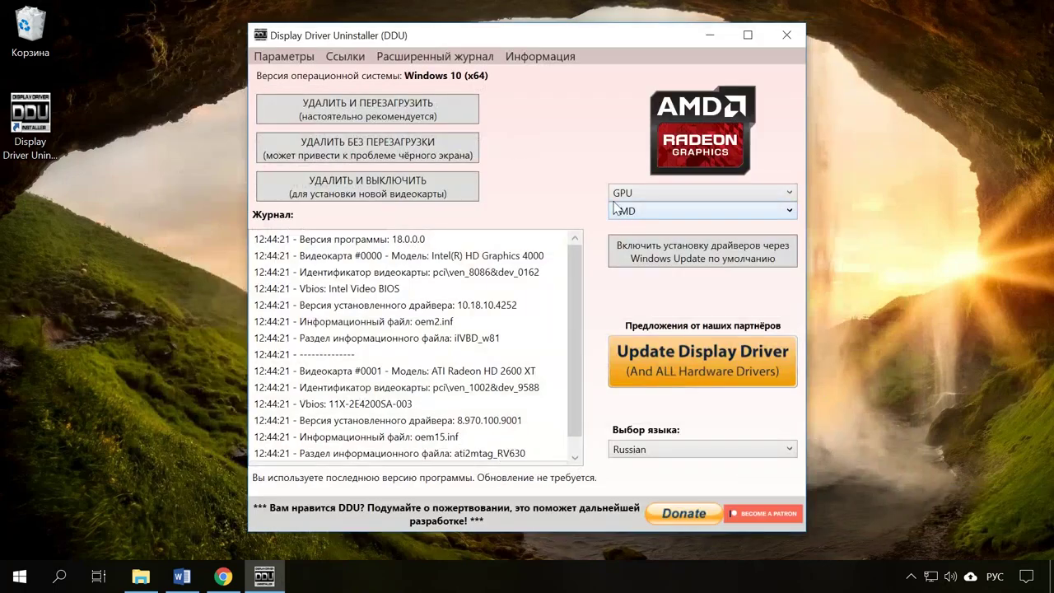
# Close and relaunch Display Driver Uninstaller, choosing the recommended safe mode (Безопасный режим) as its launch mode.
pyautogui.click(783, 36)
pyautogui.click(30, 115)
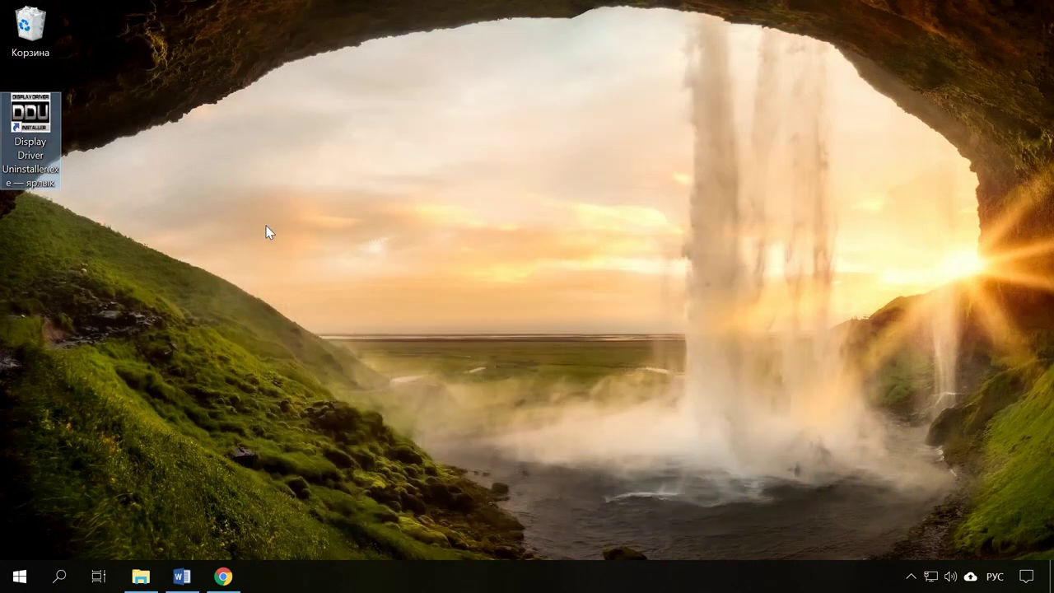
pyautogui.click(449, 261)
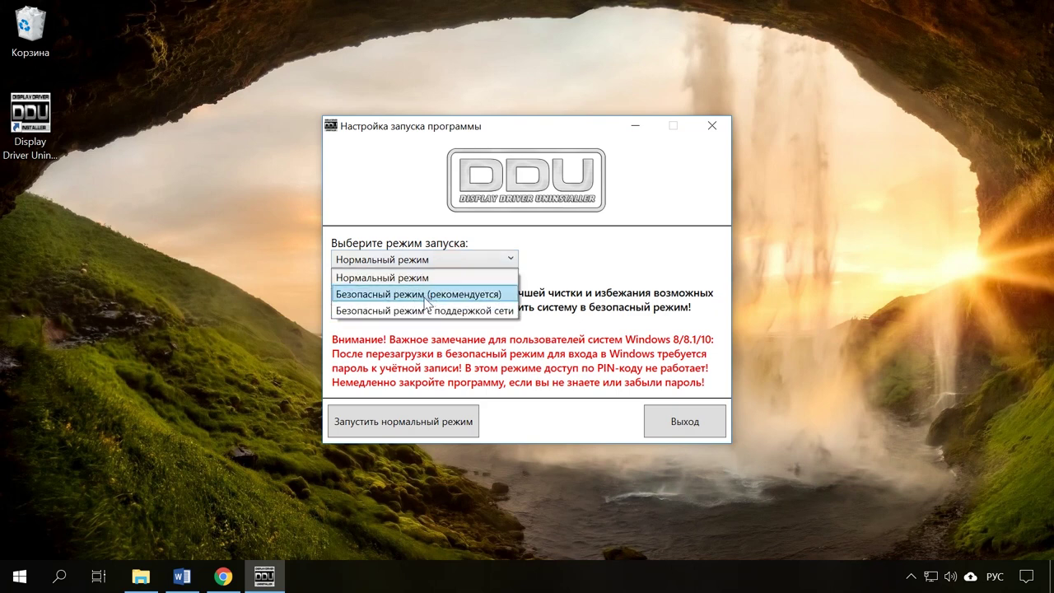
pyautogui.click(442, 300)
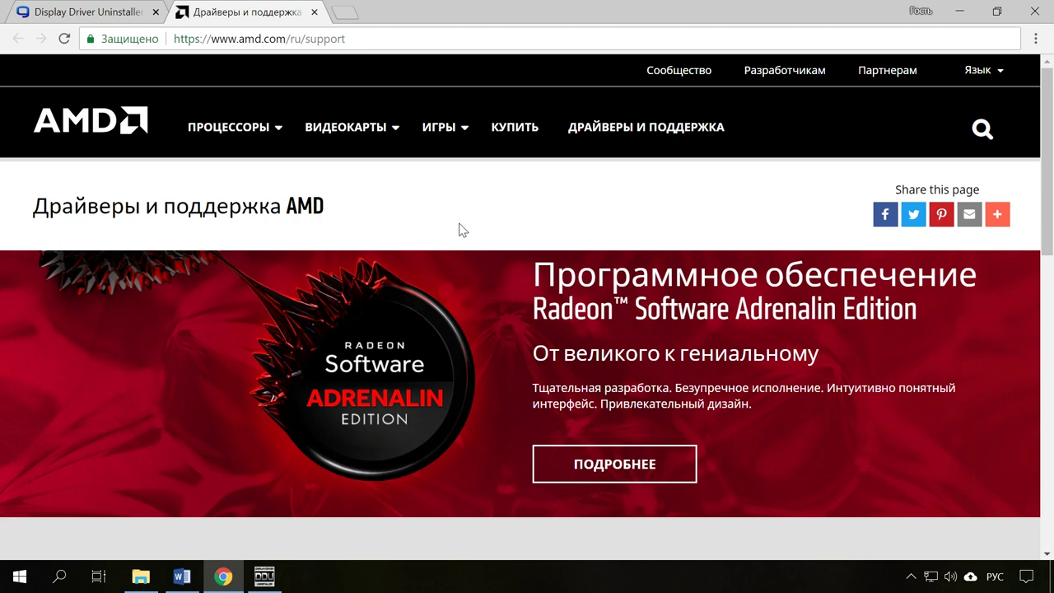
# Submit the AMD product selection Graphics, AMD Radeon HD, ATI Radeon HD 2000 Series, ATI Radeon HD 2600 XT on the support page.
pyautogui.scroll(-4, 461, 228)
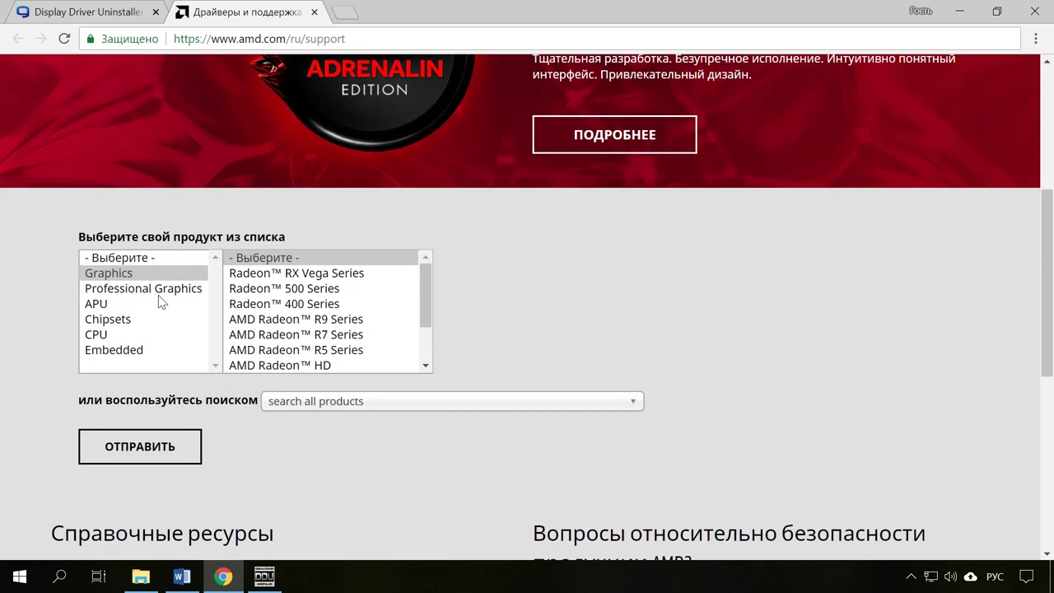
pyautogui.click(290, 368)
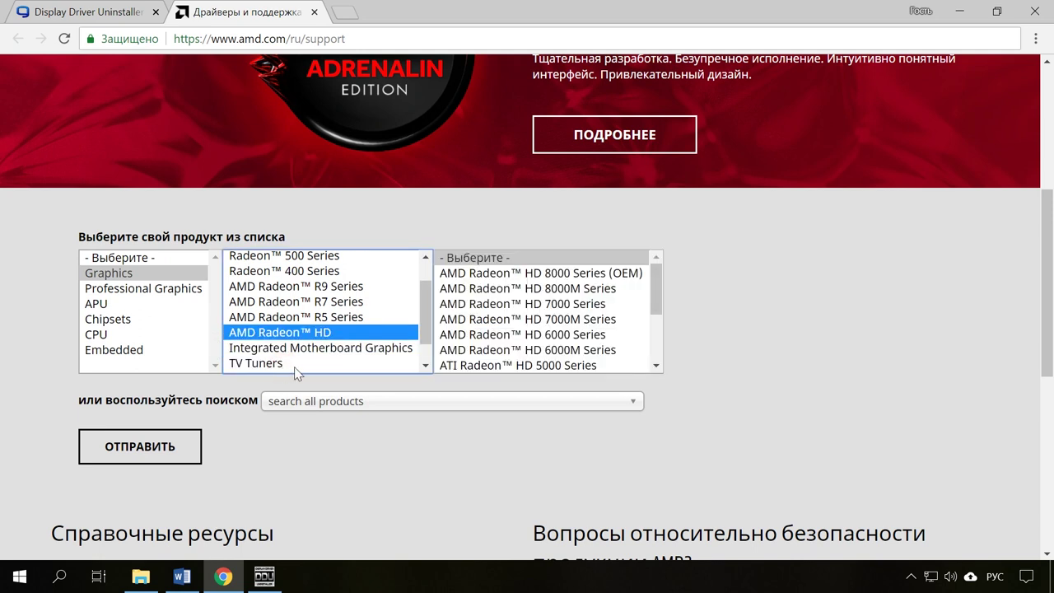
pyautogui.scroll(-3, 588, 329)
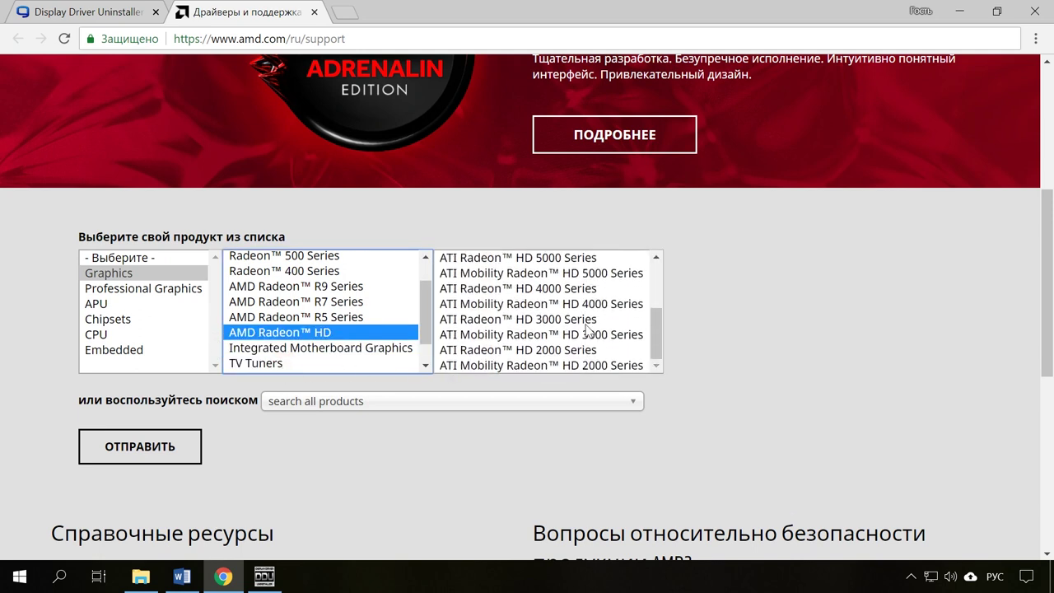
pyautogui.click(548, 351)
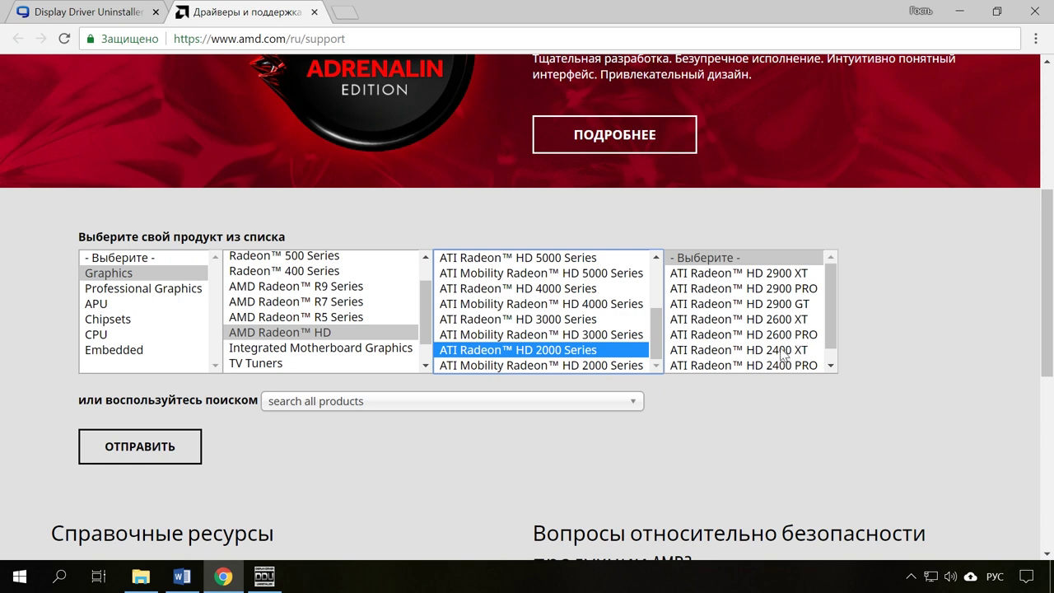
pyautogui.click(789, 321)
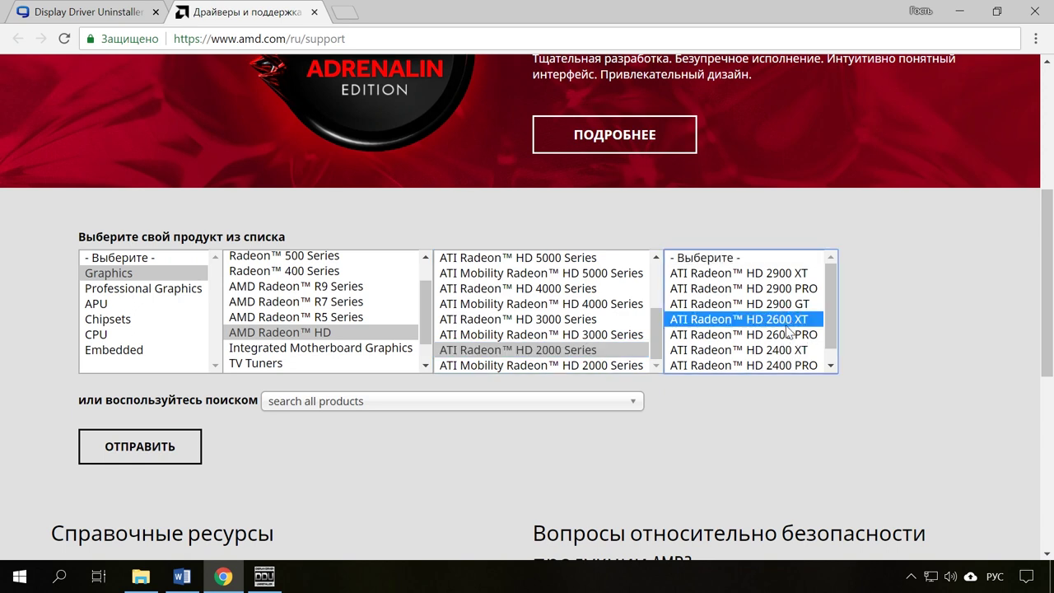
pyautogui.click(145, 460)
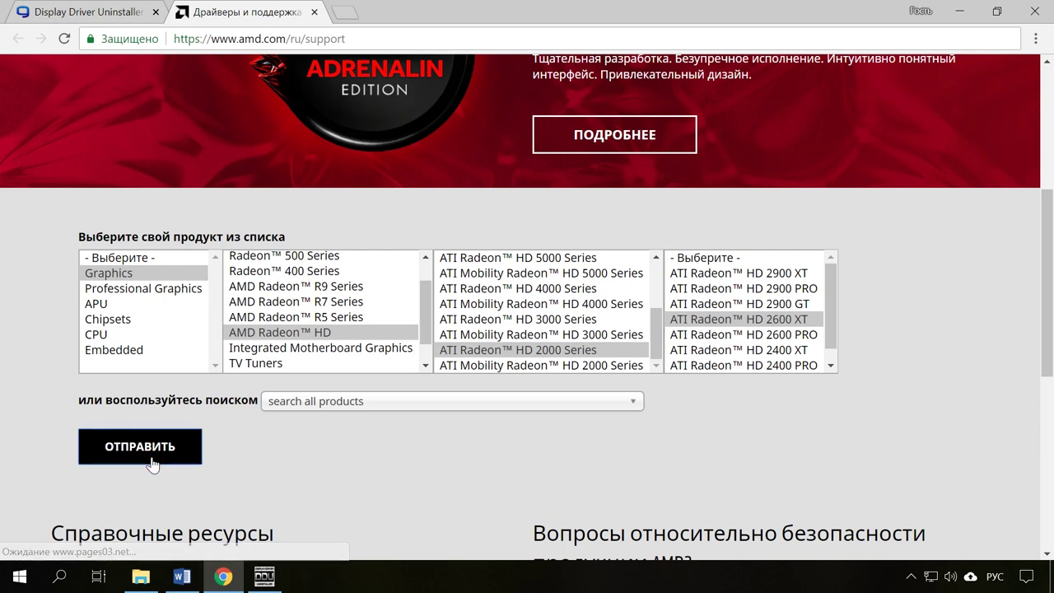
# Download the Catalyst Software Suite revision 13.1 for Windows 8 - 64-Bit Edition.
pyautogui.scroll(-2, 165, 458)
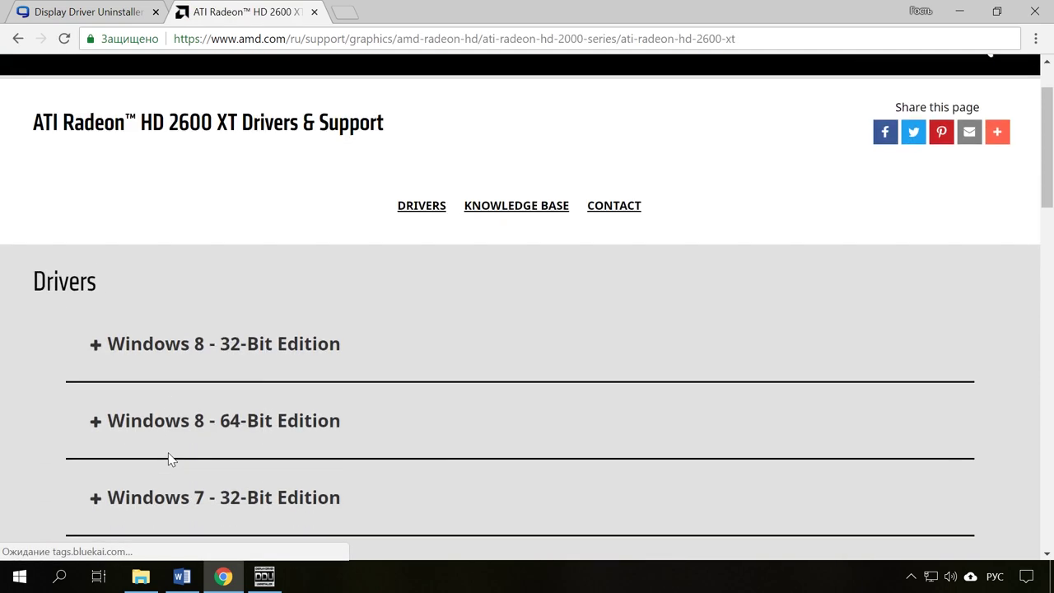
pyautogui.click(241, 345)
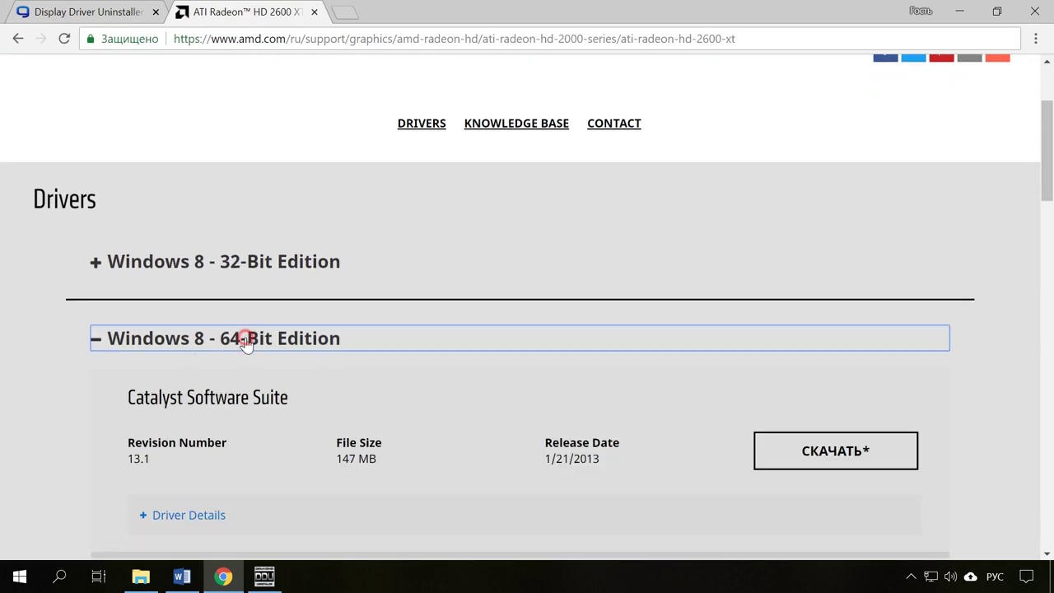
pyautogui.scroll(-2, 752, 381)
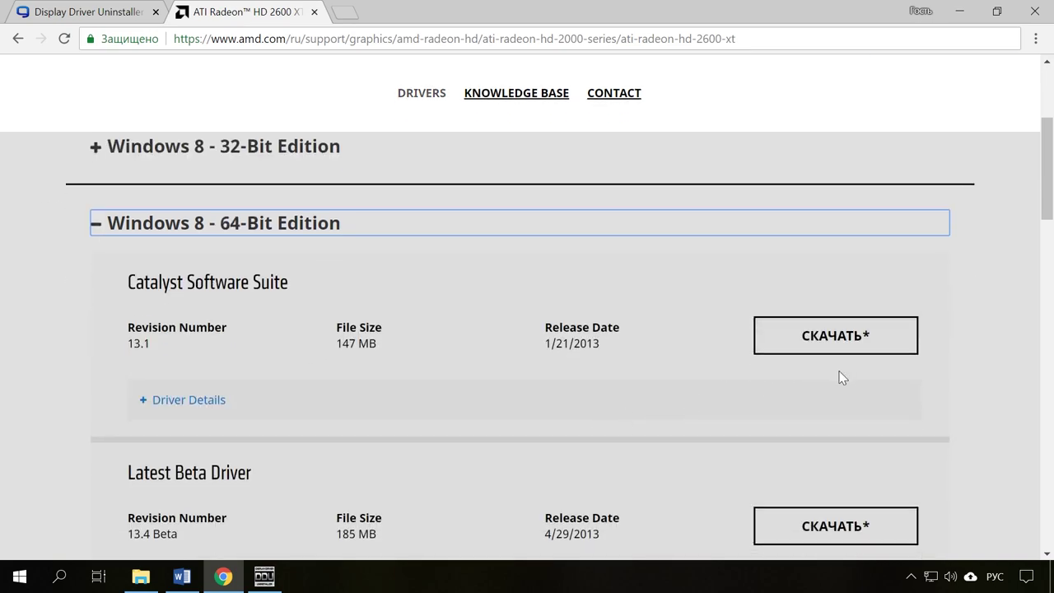
pyautogui.click(819, 352)
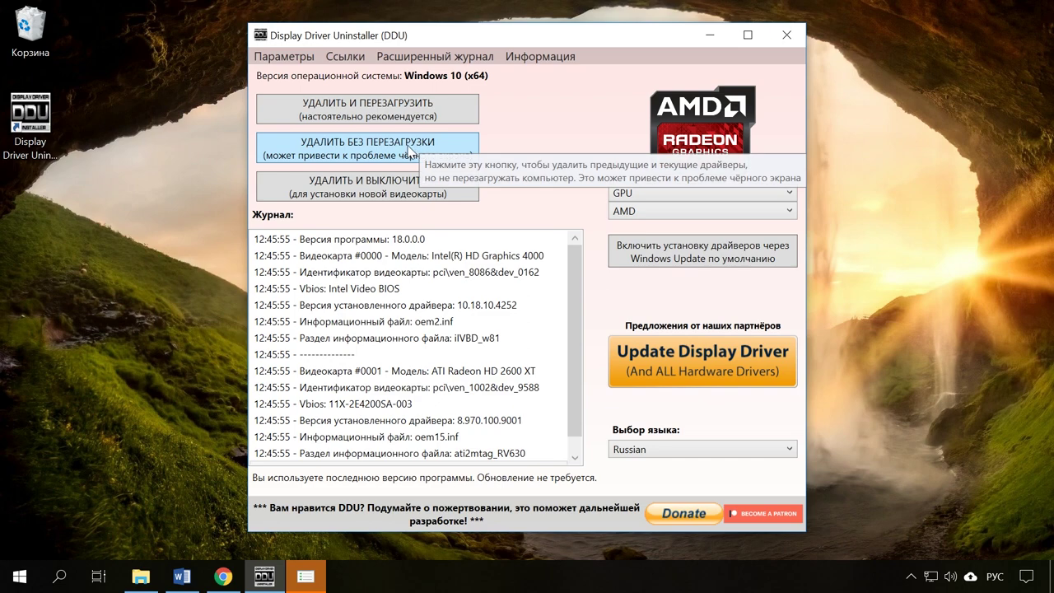
# In Display Driver Uninstaller, remove the AMD GPU driver without restarting the computer (УДАЛИТЬ БЕЗ ПЕРЕЗАГРУЗКИ).
pyautogui.click(379, 151)
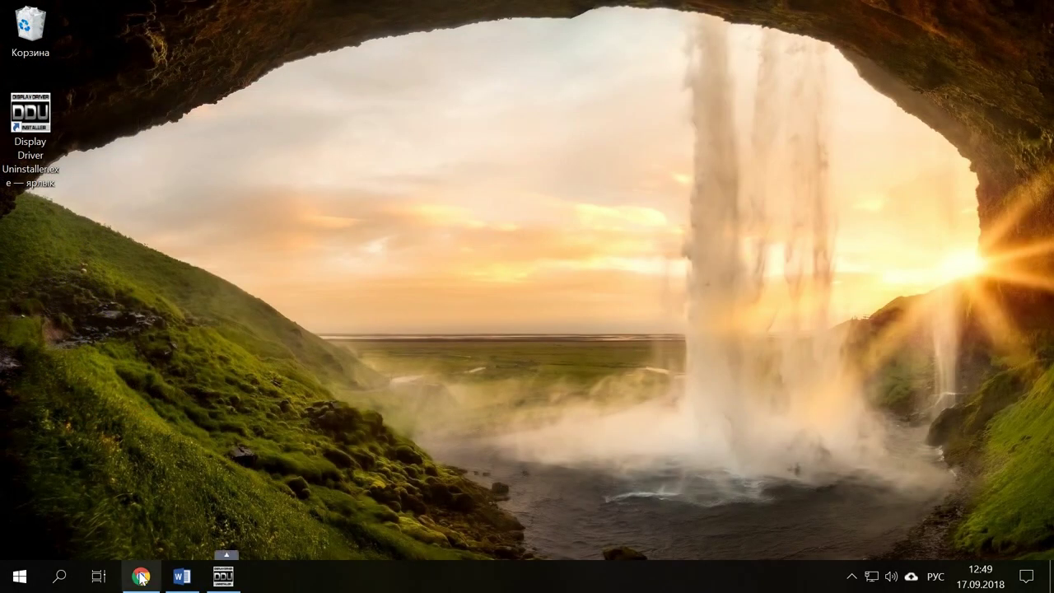
# Run the downloaded 13-1-legacy_vista_win7_win8_64_dd_ccc.exe from Chrome's downloads page and copy the setup's destination folder path.
pyautogui.click(148, 410)
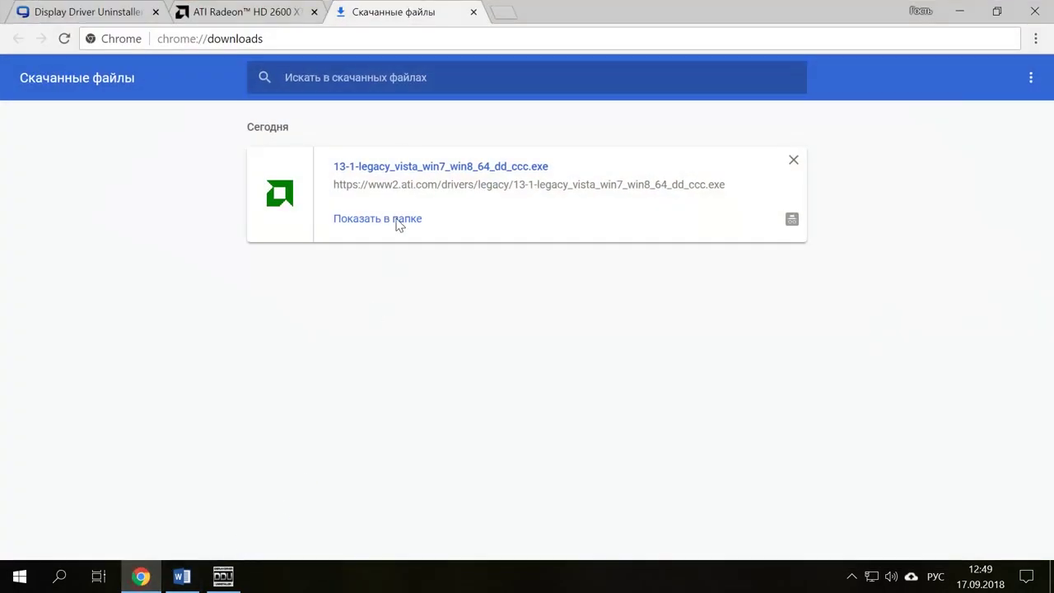
pyautogui.click(459, 176)
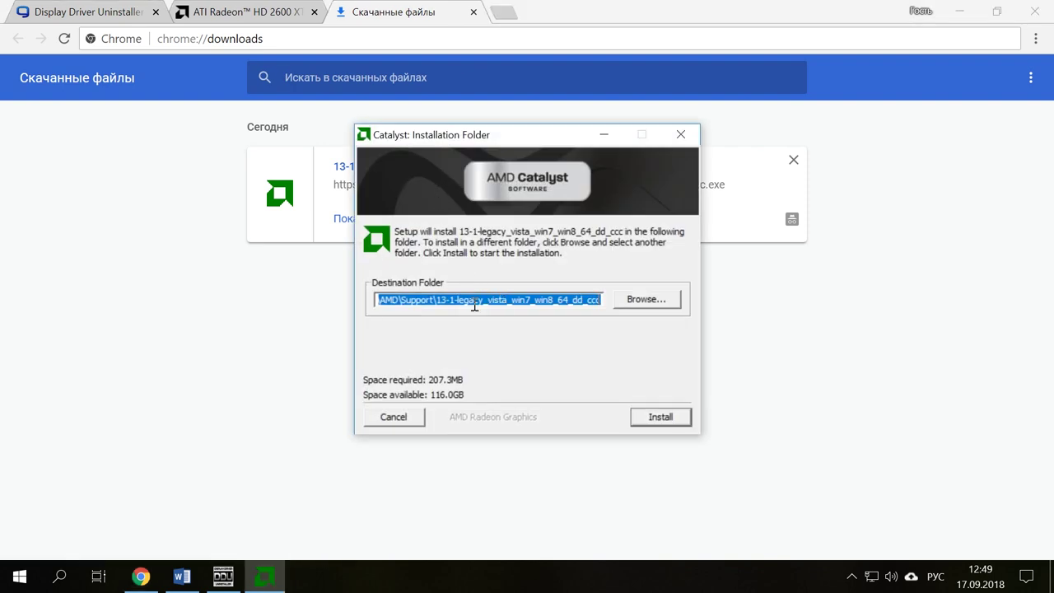
pyautogui.rightClick(579, 302)
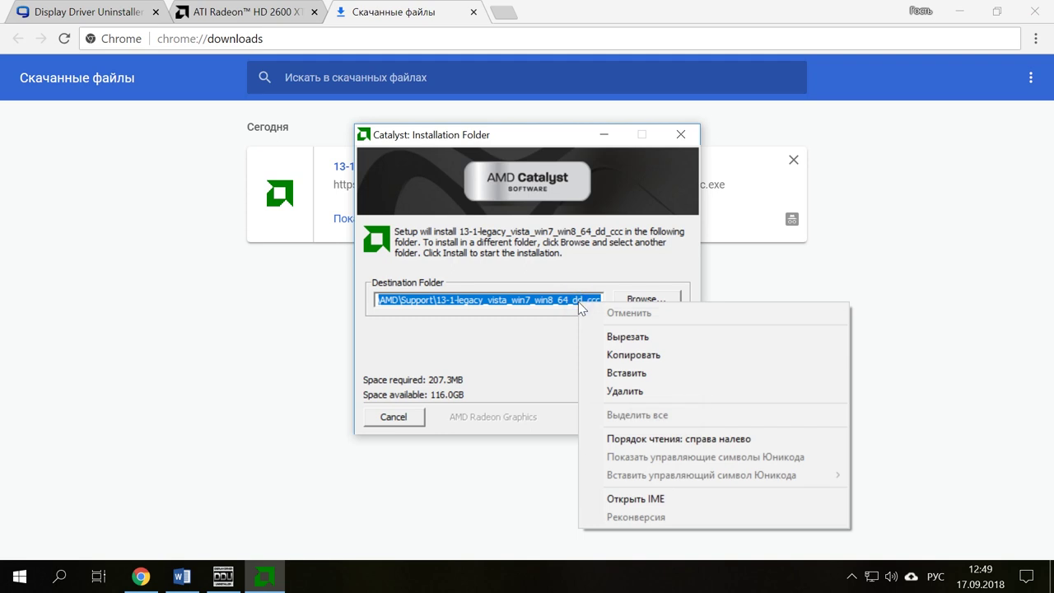
pyautogui.click(639, 355)
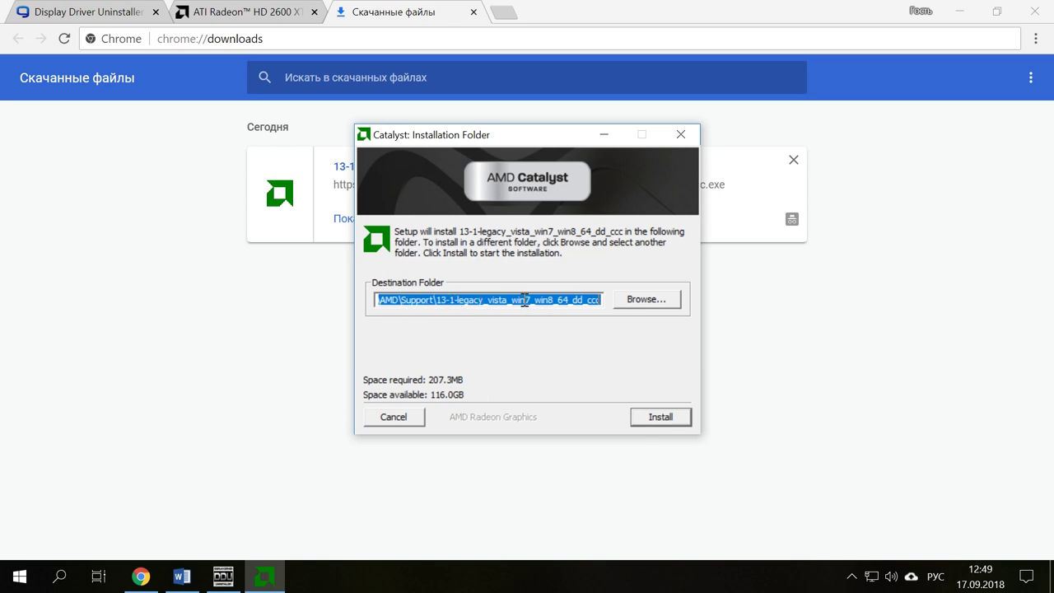
# Check the start of the destination path and start unpacking the Catalyst setup into the default folder under C:\AMD\Support.
pyautogui.moveTo(403, 300); pyautogui.dragTo(355, 299)
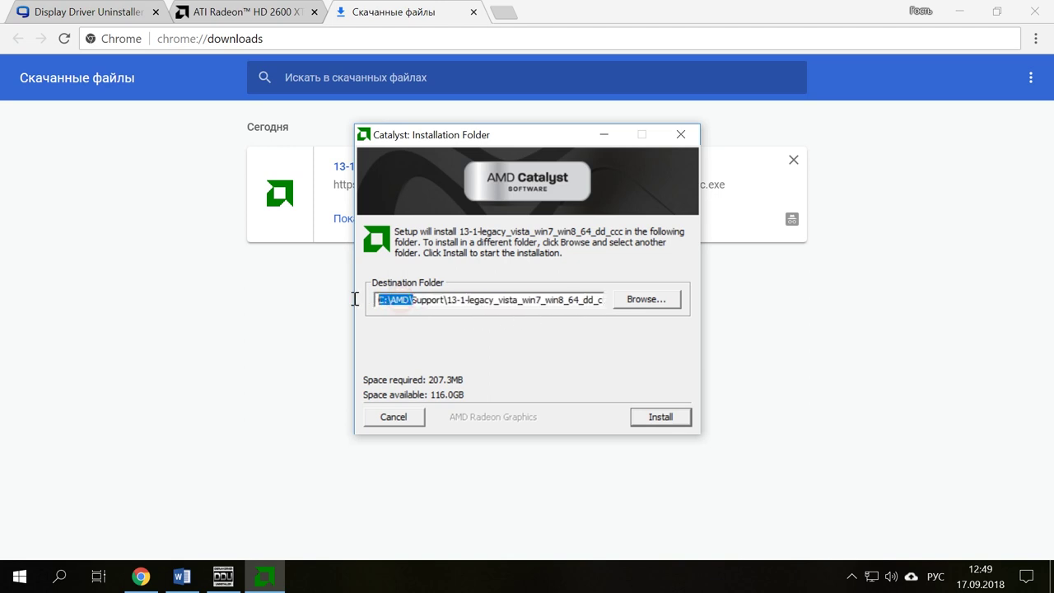
pyautogui.click(428, 300)
pyautogui.click(651, 417)
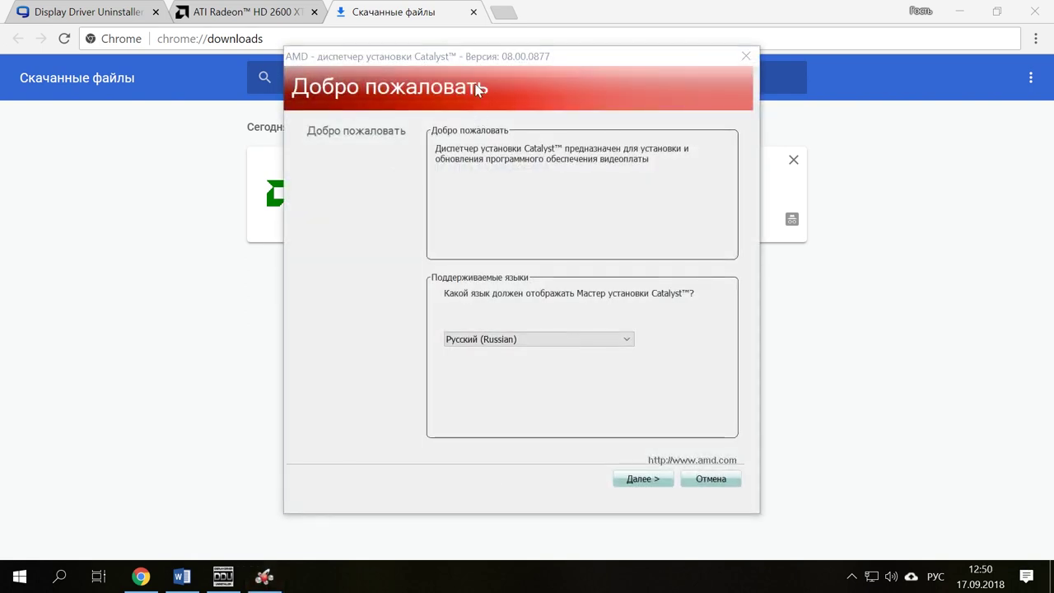
# Start an express (Быстрая) Catalyst installation in Russian and agree to create the folder C:\Program Files\ATI Technologies.
pyautogui.click(641, 480)
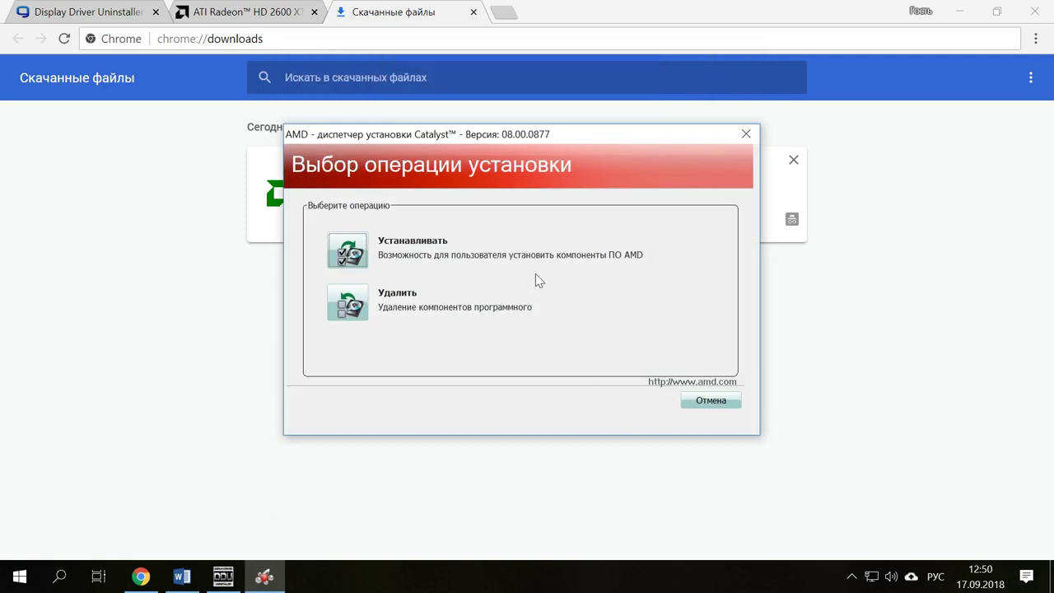
pyautogui.click(486, 249)
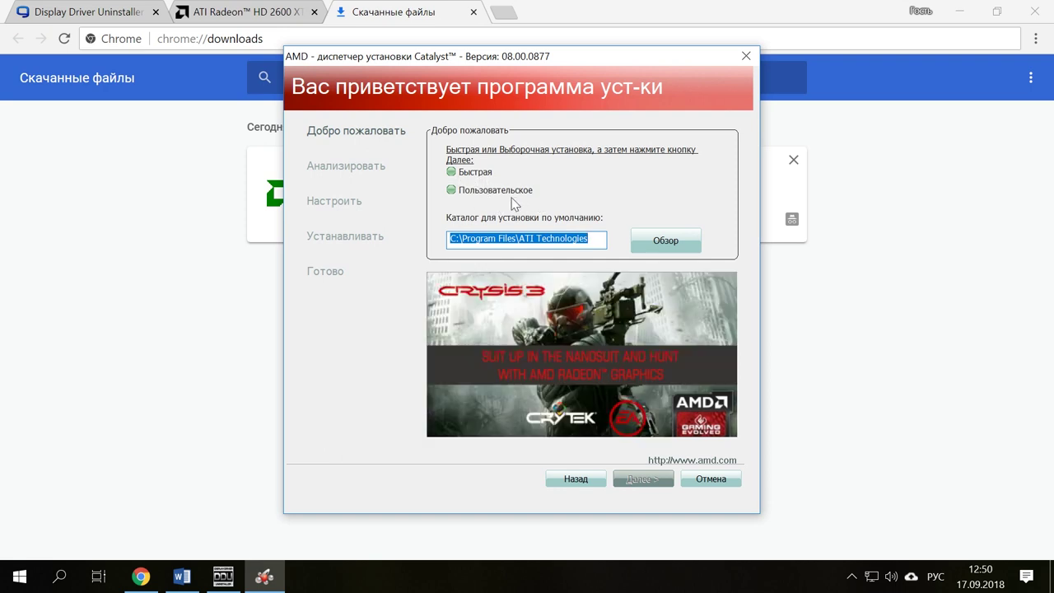
pyautogui.click(451, 172)
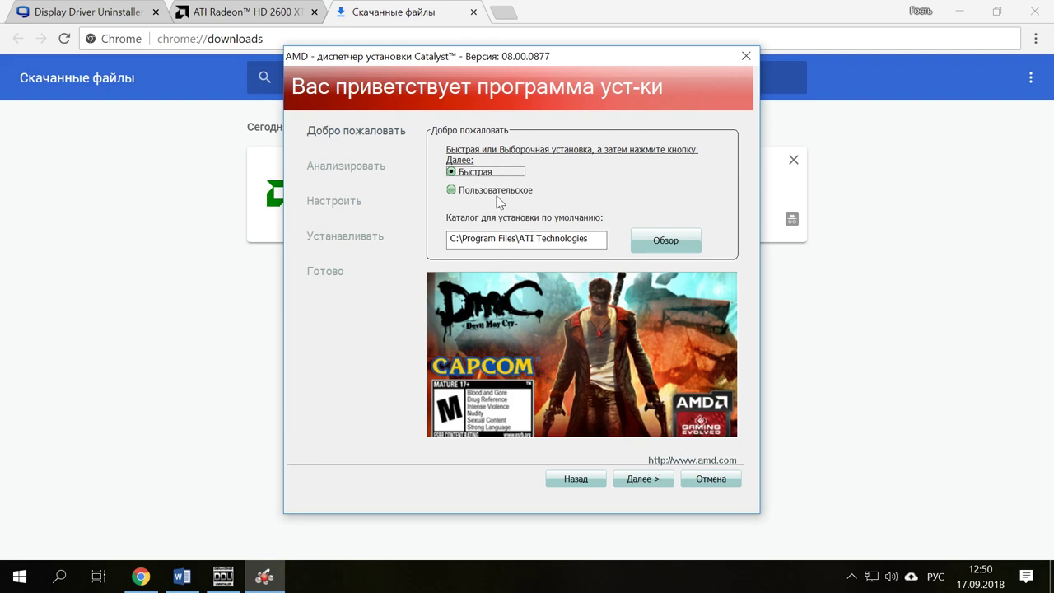
pyautogui.click(656, 484)
pyautogui.click(482, 463)
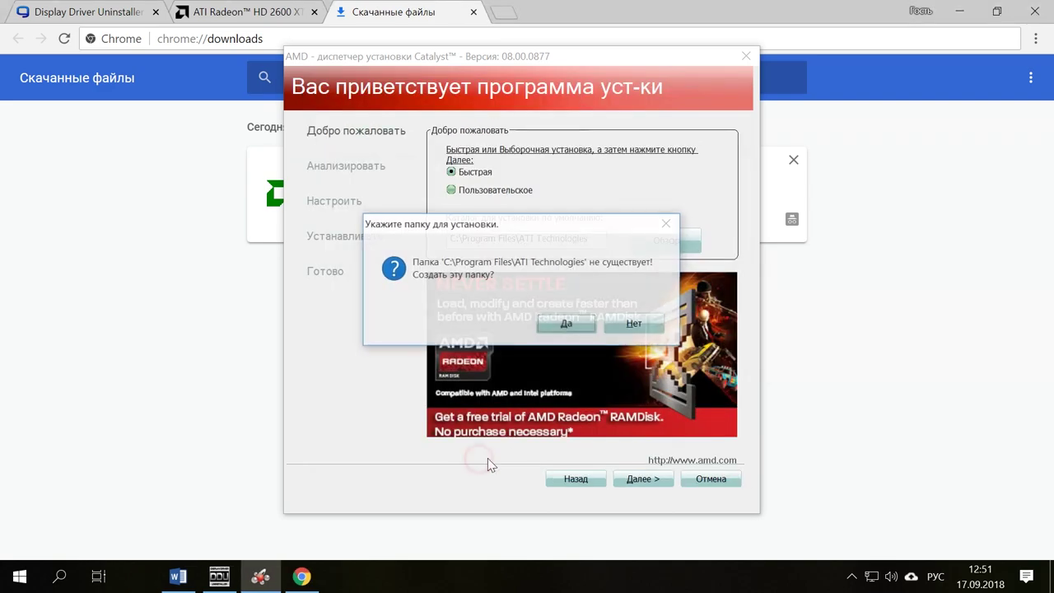
pyautogui.click(569, 324)
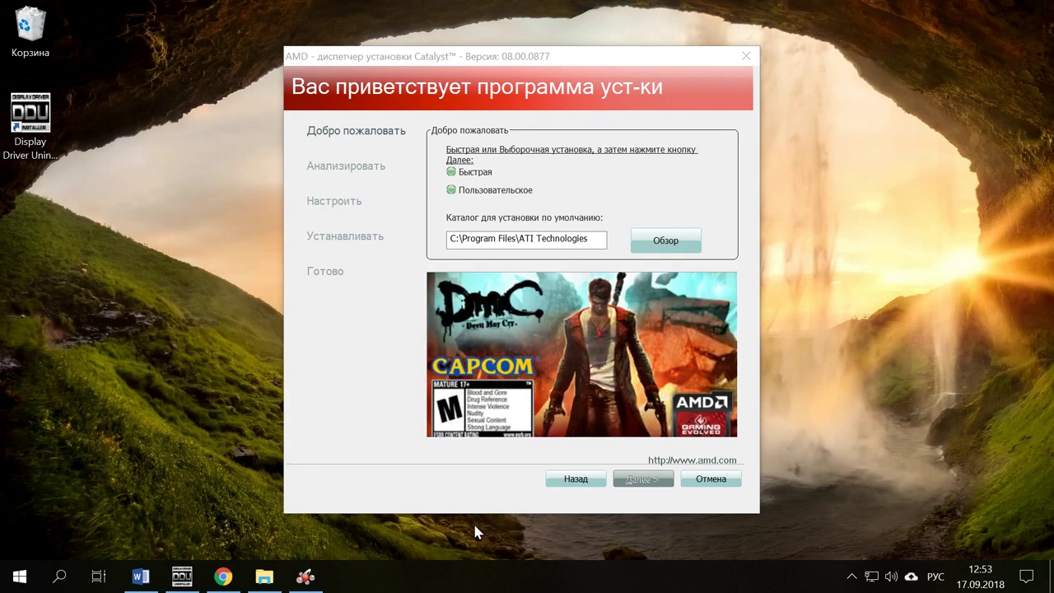
# Choose the custom (Пользовательское) Catalyst installation and exclude the AMD display driver from the components to install.
pyautogui.click(476, 196)
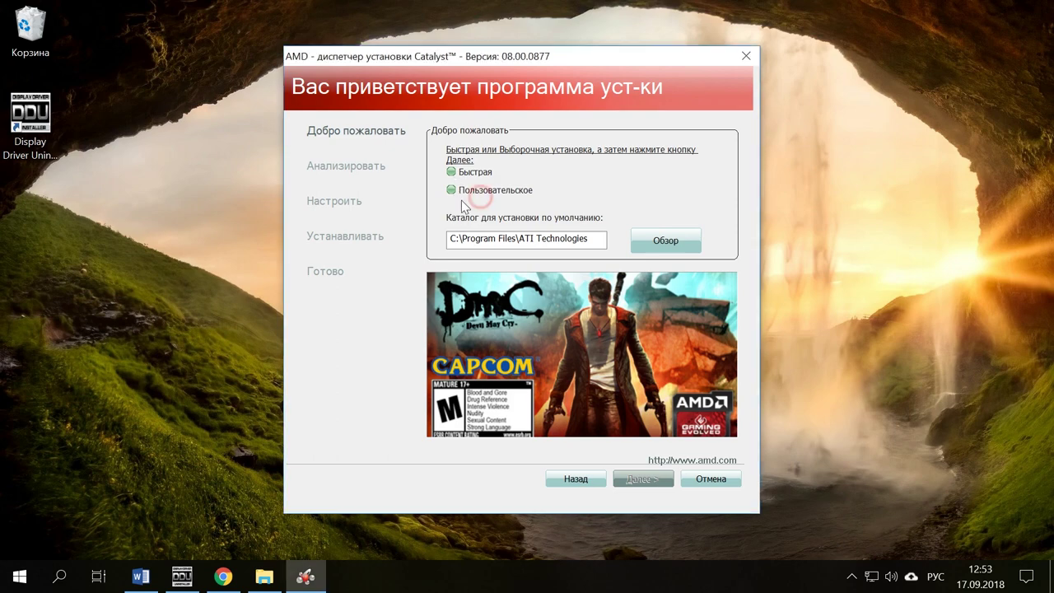
pyautogui.click(476, 196)
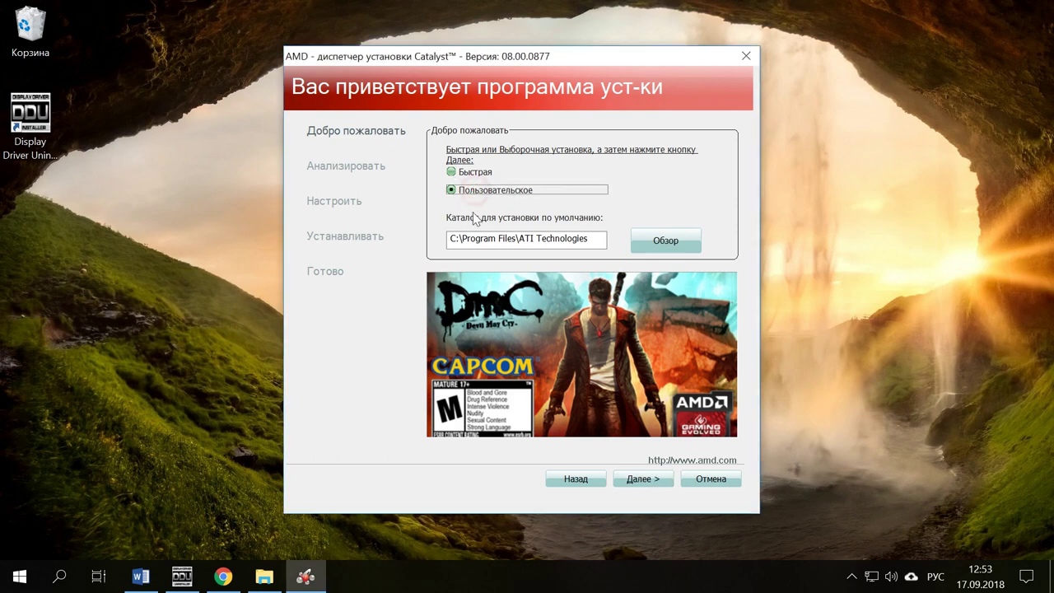
pyautogui.click(643, 478)
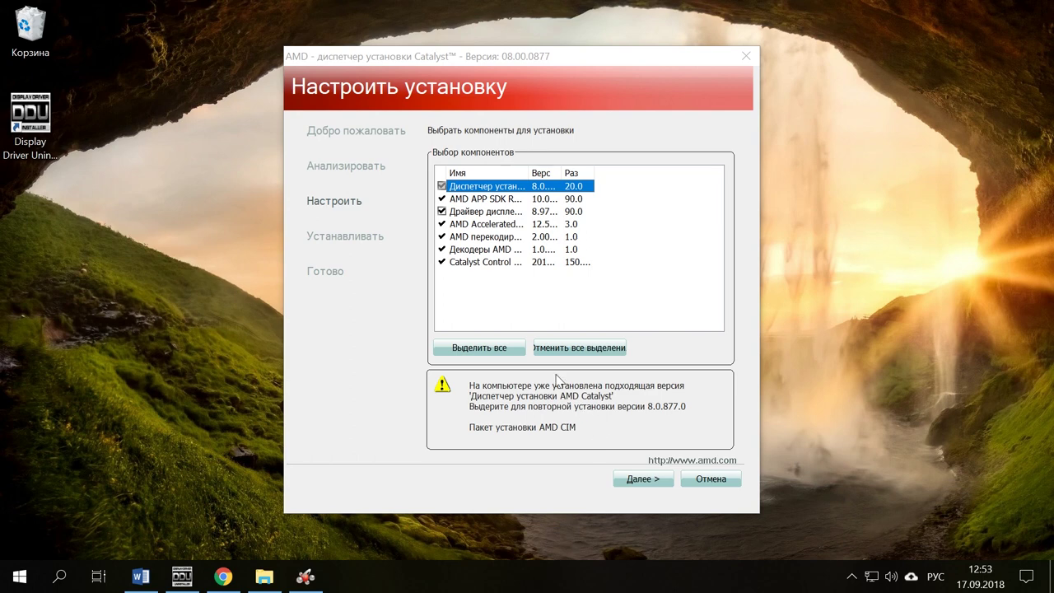
pyautogui.click(441, 212)
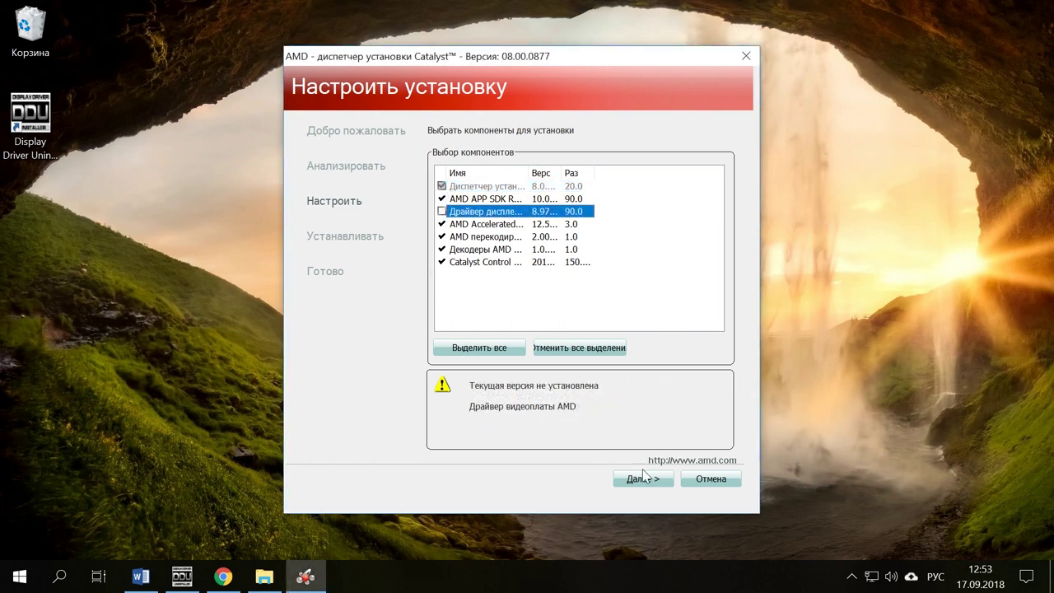